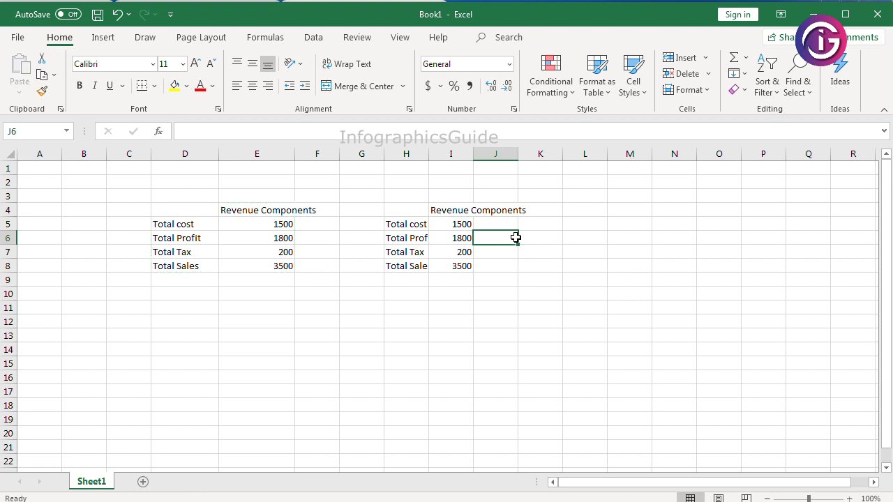
Step: Copy the second table's Total Profit value into J6 and enter 1500 in I6 as its base
{"action": "left_click", "coordinate": [454, 237]}
{"action": "key", "text": "ctrl+c"}
{"action": "left_click", "coordinate": [504, 237]}
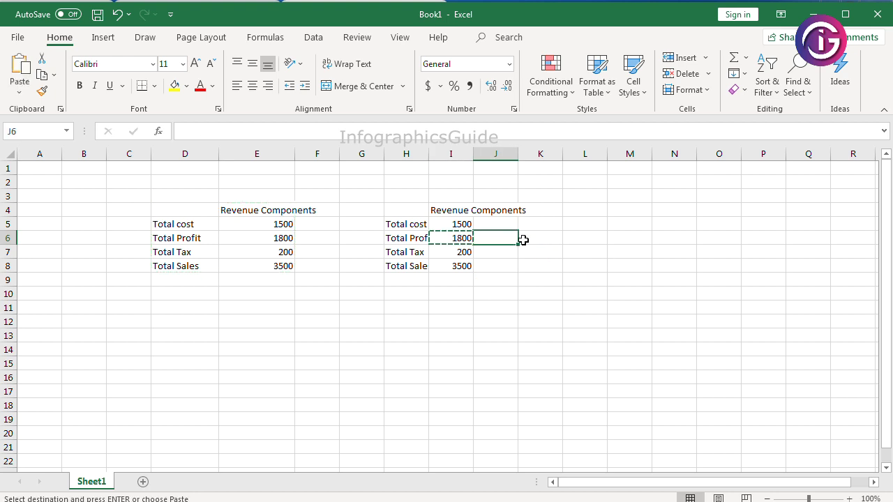
{"action": "key", "text": "ctrl+v"}
{"action": "left_click", "coordinate": [454, 240]}
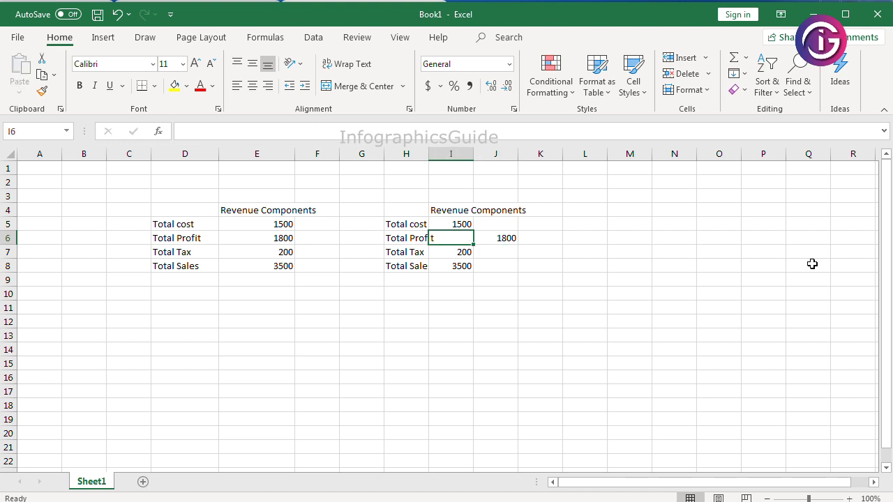
{"action": "type", "text": "1500"}
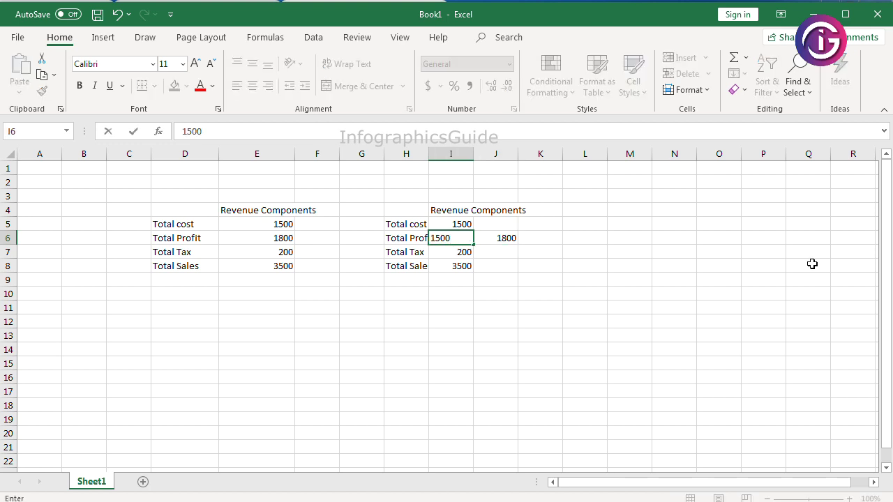
{"action": "key", "text": "Return"}
Step: Move the second table's Total Tax value from I7 to J7 and enter 3300 in I7
{"action": "key", "text": "ctrl+x"}
{"action": "key", "text": "Right"}
{"action": "key", "text": "ctrl+v"}
{"action": "key", "text": "Left"}
{"action": "key", "text": "Up"}
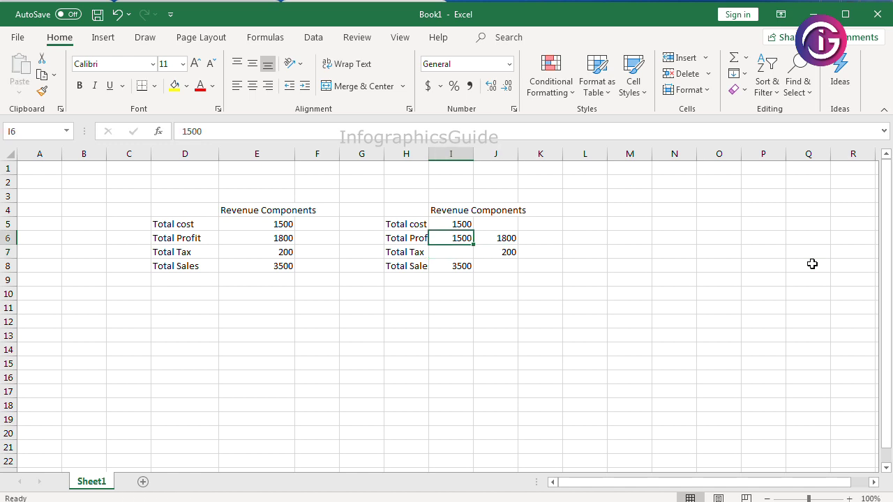
{"action": "key", "text": "shift+Right"}
{"action": "key", "text": "Down"}
{"action": "key", "text": "Left"}
{"action": "key", "text": "Right"}
{"action": "type", "text": "330"}
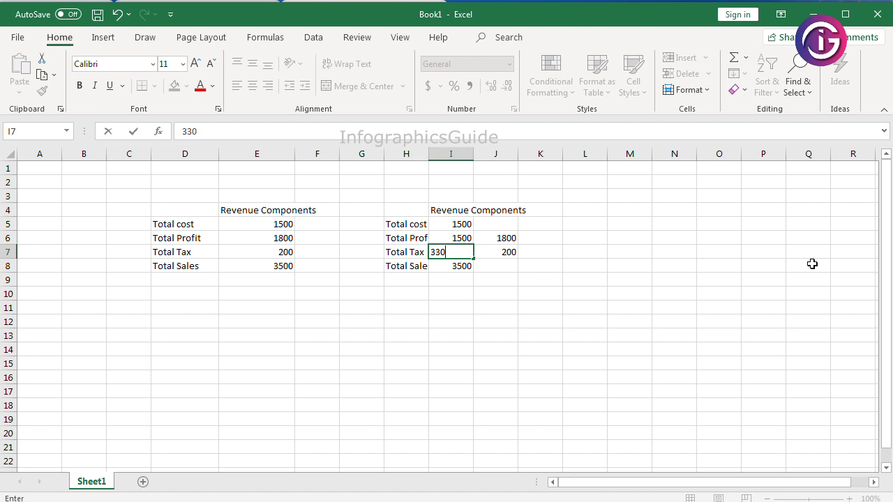
{"action": "left_click", "coordinate": [704, 361]}
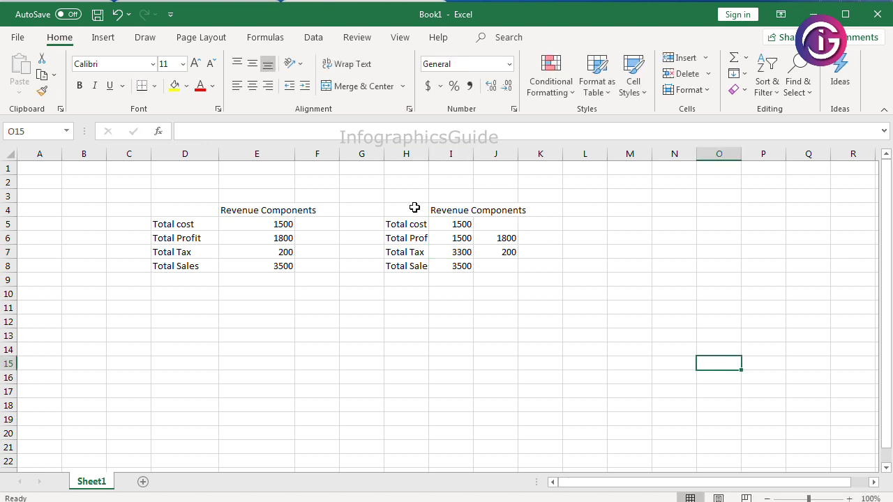
Step: Widen column H so that the second table's row labels fit completely
{"action": "left_click_drag", "start_coordinate": [414, 213], "coordinate": [492, 267]}
{"action": "left_click", "coordinate": [629, 336]}
{"action": "left_click_drag", "start_coordinate": [428, 155], "coordinate": [458, 155]}
{"action": "left_click", "coordinate": [699, 249]}
Step: Insert a 2-D stacked column chart from the range H4:J8
{"action": "left_click_drag", "start_coordinate": [431, 217], "coordinate": [529, 269]}
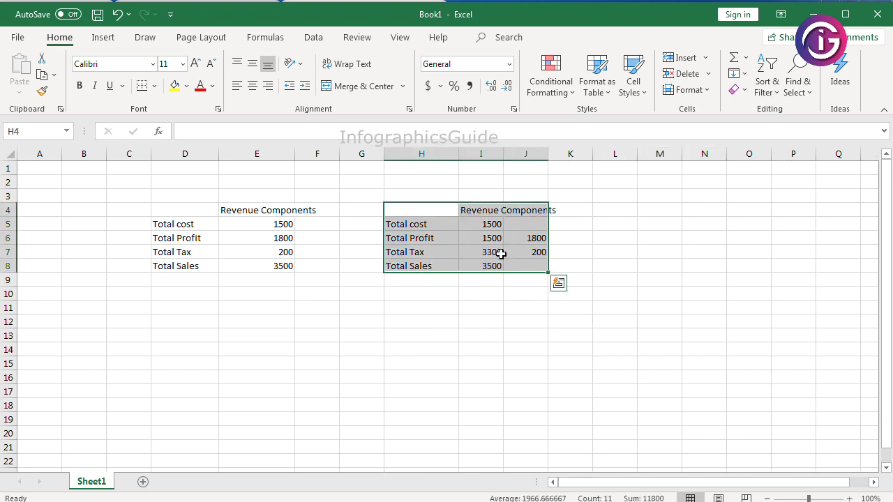
{"action": "left_click", "coordinate": [104, 39]}
{"action": "left_click", "coordinate": [367, 61]}
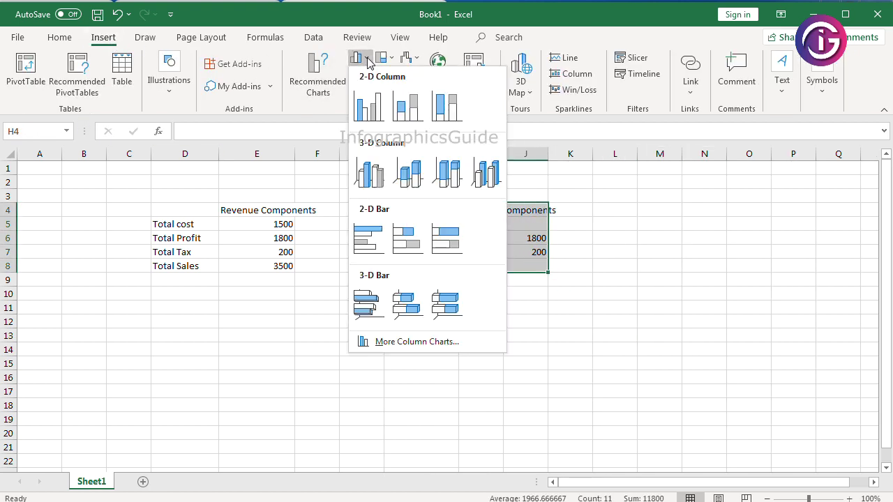
{"action": "left_click", "coordinate": [406, 106]}
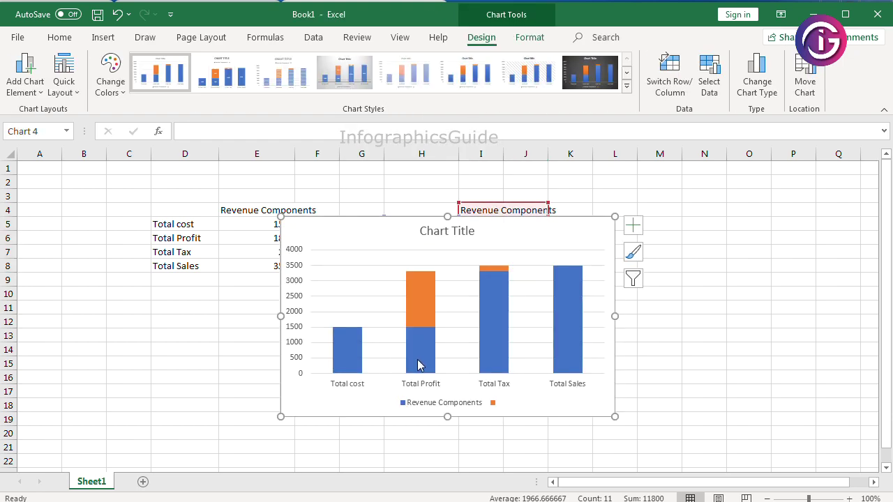
Step: Set the blue base segments of the Total Profit and Total Tax columns to No Fill
{"action": "left_click", "coordinate": [419, 364]}
{"action": "left_click", "coordinate": [427, 360]}
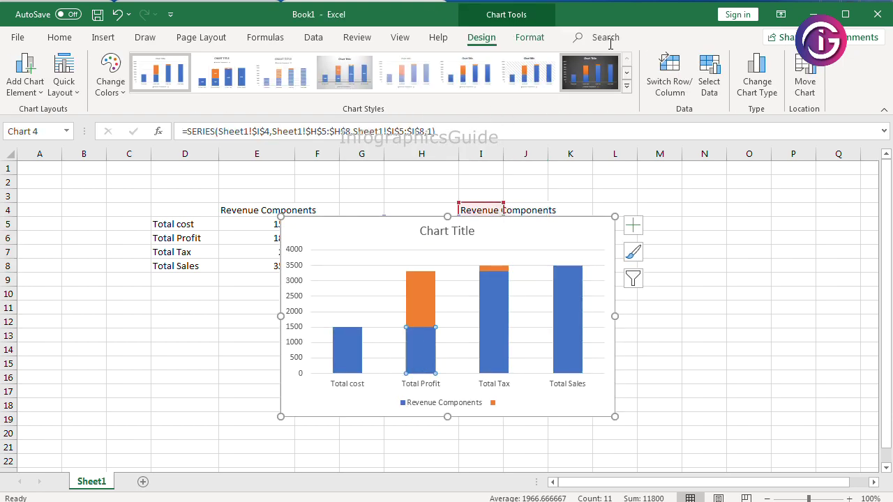
{"action": "left_click", "coordinate": [540, 40]}
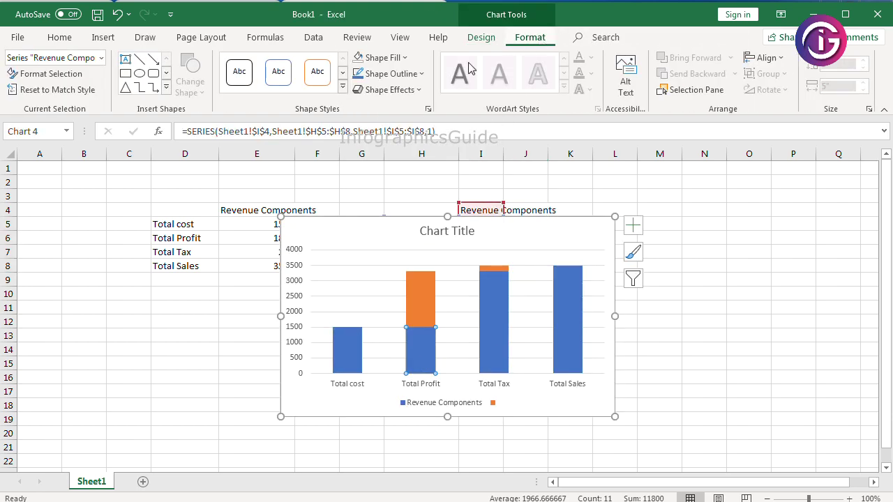
{"action": "left_click", "coordinate": [406, 59]}
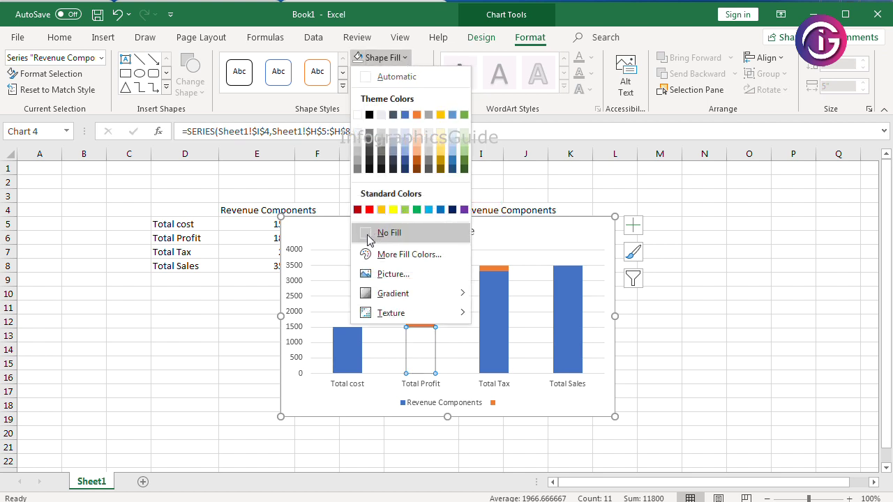
{"action": "left_click", "coordinate": [382, 232]}
{"action": "left_click", "coordinate": [501, 312]}
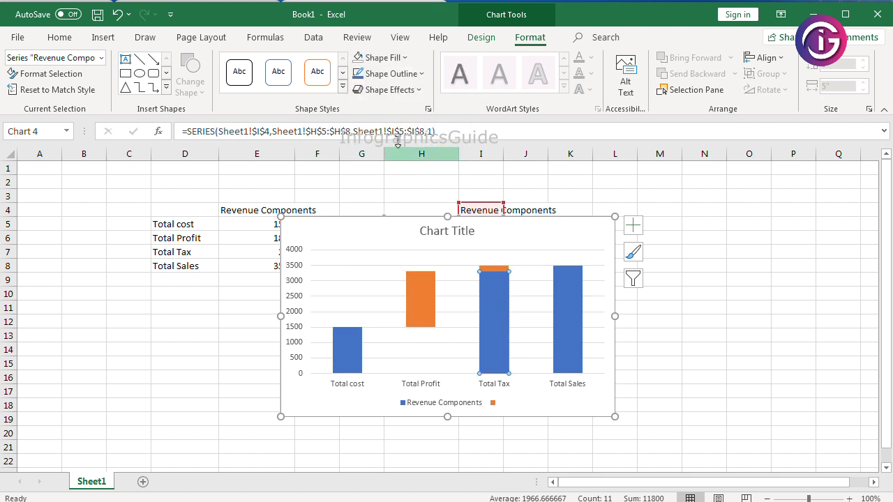
{"action": "left_click", "coordinate": [360, 58]}
Step: Add a data label to the Total Sales column and place it above the column
{"action": "left_click", "coordinate": [573, 316]}
{"action": "right_click", "coordinate": [573, 311]}
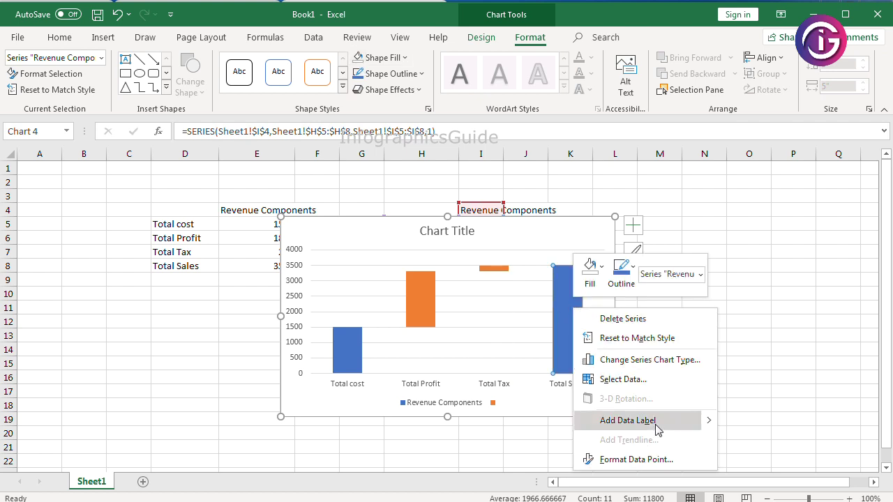
{"action": "left_click", "coordinate": [627, 420]}
{"action": "left_click", "coordinate": [574, 321]}
{"action": "left_click", "coordinate": [576, 322]}
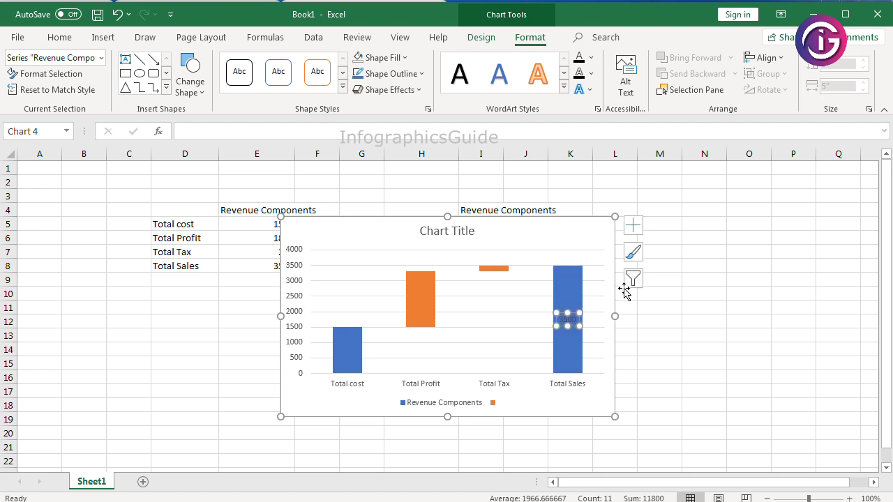
Step: Add data labels to the orange series and move the Total Profit and Total Tax labels above their segments
{"action": "left_click", "coordinate": [494, 270]}
{"action": "right_click", "coordinate": [494, 270]}
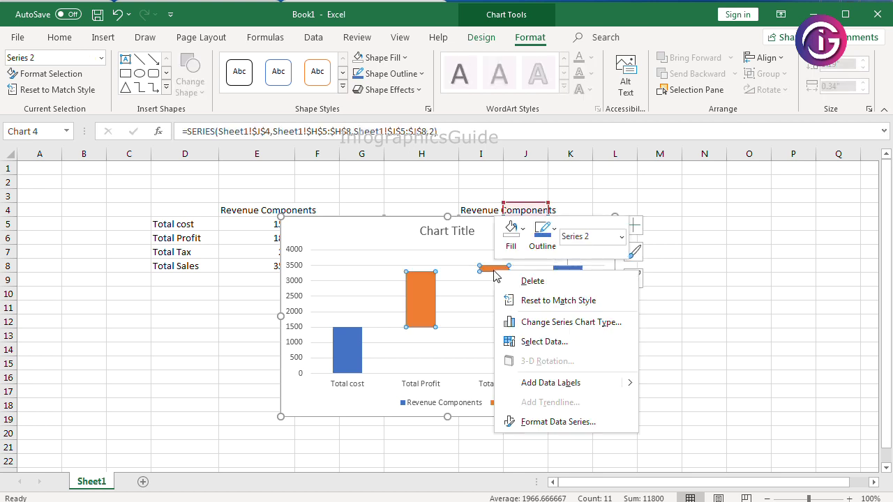
{"action": "left_click", "coordinate": [617, 385]}
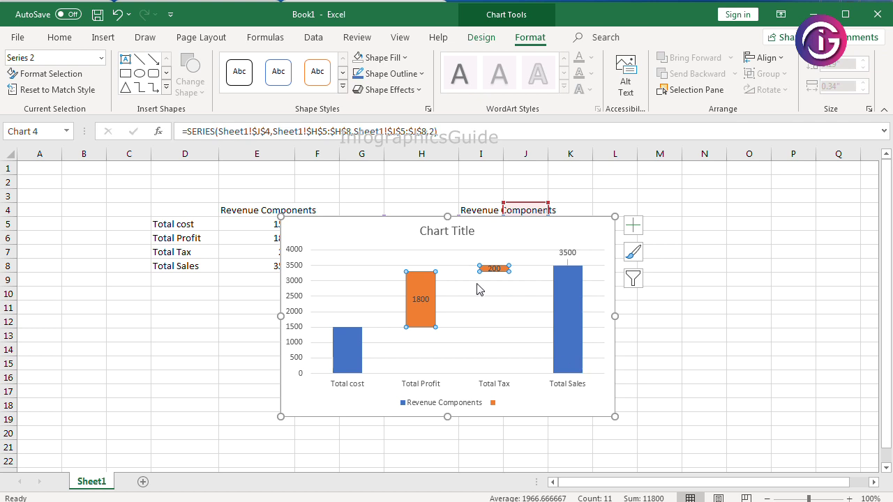
{"action": "left_click", "coordinate": [421, 299]}
{"action": "left_click_drag", "start_coordinate": [422, 300], "coordinate": [423, 258]}
{"action": "left_click", "coordinate": [496, 269]}
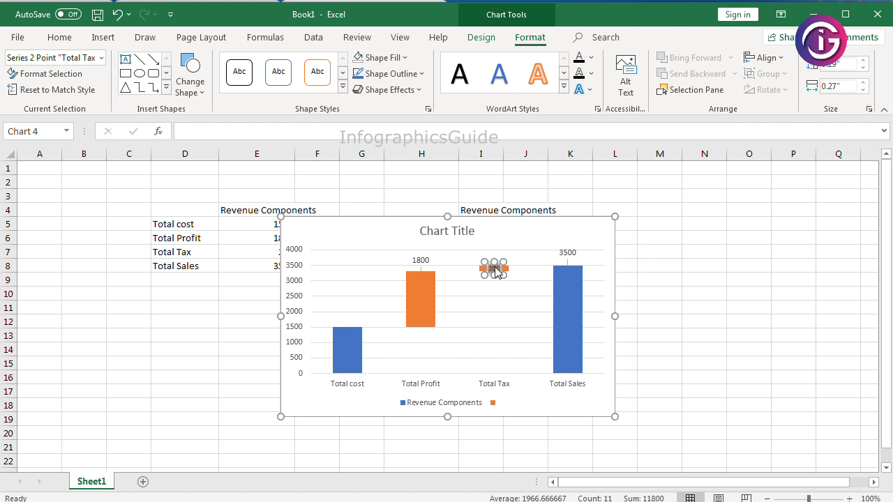
{"action": "left_click_drag", "start_coordinate": [502, 268], "coordinate": [499, 253]}
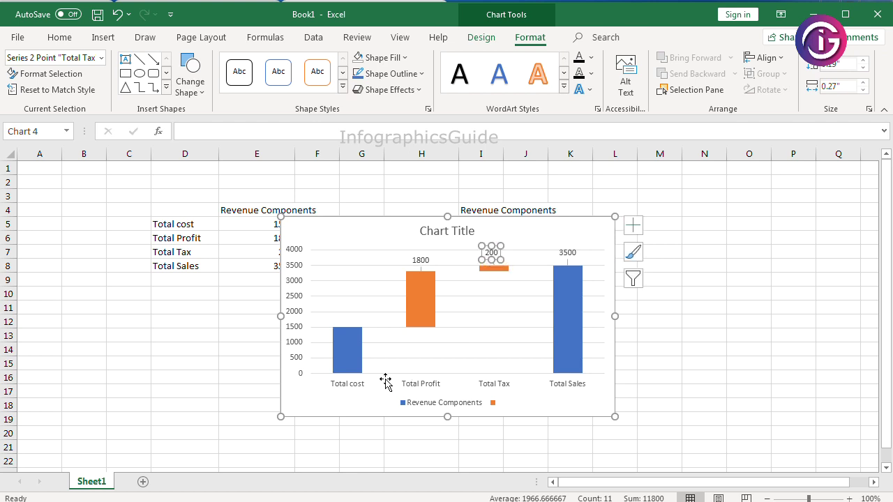
Step: Add a data label to the Total cost column and move it above the column
{"action": "right_click", "coordinate": [352, 359]}
{"action": "left_click", "coordinate": [350, 359]}
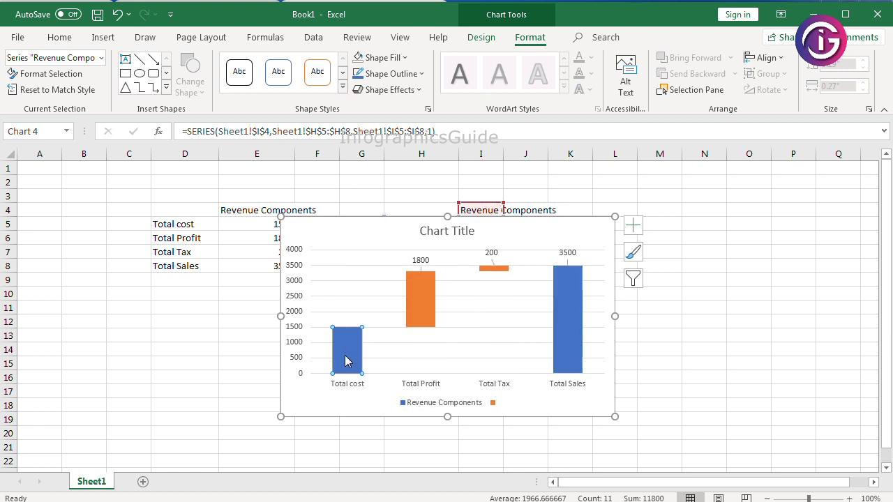
{"action": "right_click", "coordinate": [346, 360]}
{"action": "left_click", "coordinate": [388, 305]}
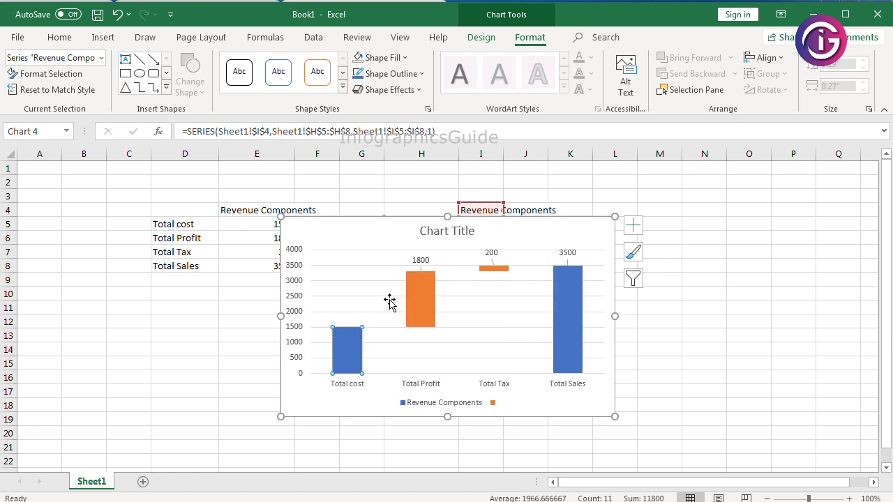
{"action": "left_click", "coordinate": [653, 408]}
{"action": "left_click", "coordinate": [347, 354]}
{"action": "left_click_drag", "start_coordinate": [348, 346], "coordinate": [349, 315]}
{"action": "left_click", "coordinate": [739, 380]}
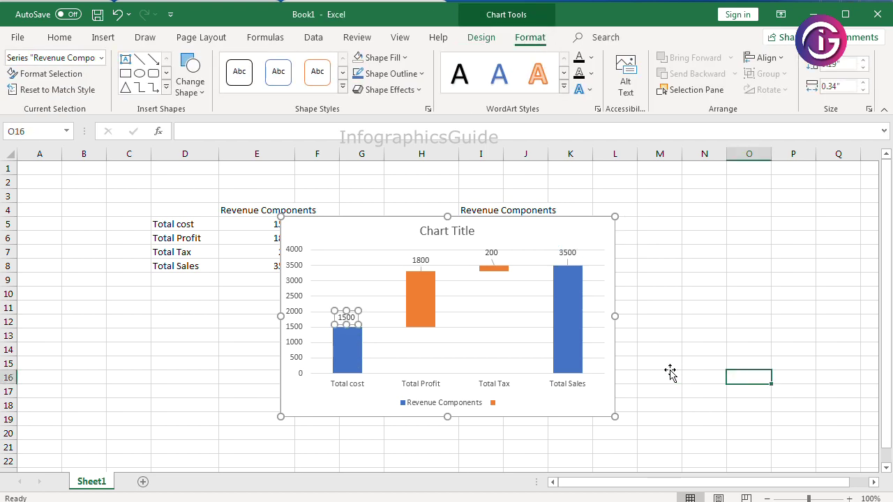
Step: Delete the chart's horizontal major gridlines
{"action": "left_click", "coordinate": [492, 334]}
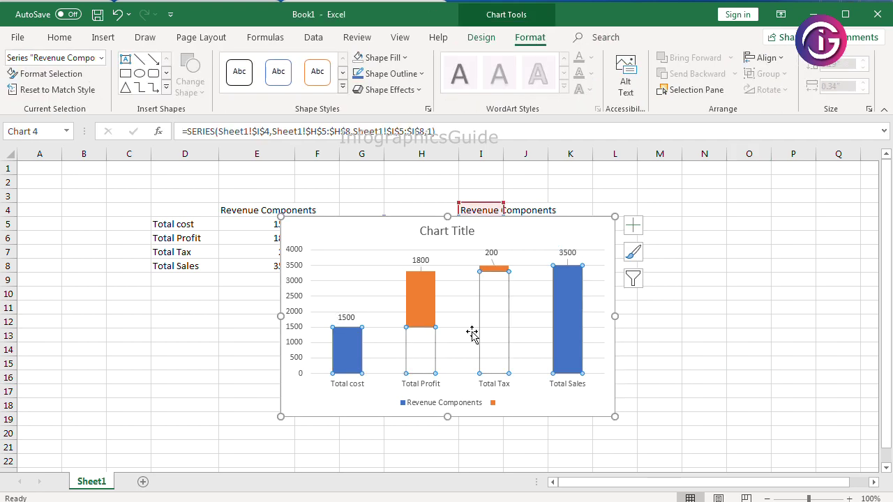
{"action": "left_click", "coordinate": [472, 335]}
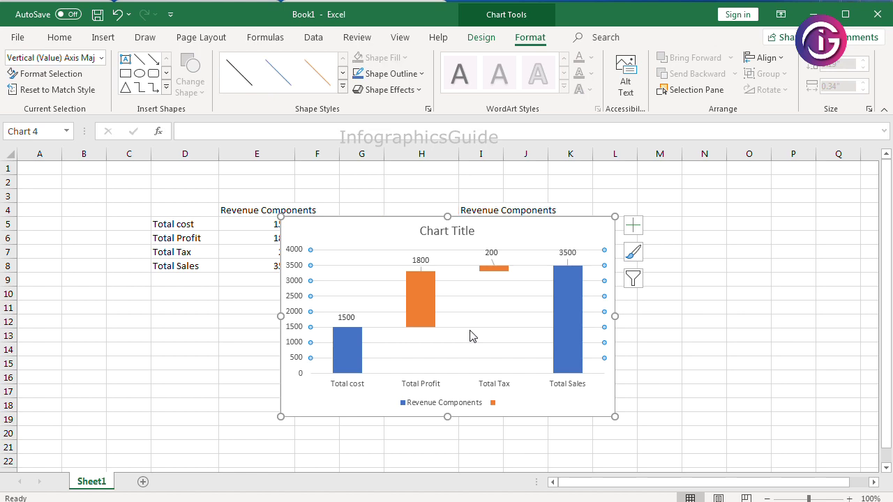
{"action": "left_click", "coordinate": [471, 336]}
{"action": "left_click", "coordinate": [750, 374]}
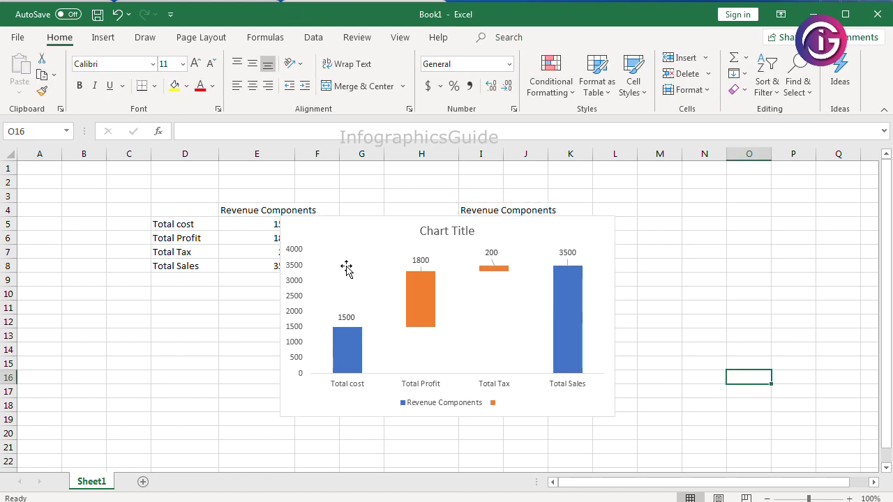
Step: Draw a horizontal straight line about 1.55 inches long from the top of the Total cost column to the base of the Total Profit segment
{"action": "left_click", "coordinate": [105, 38]}
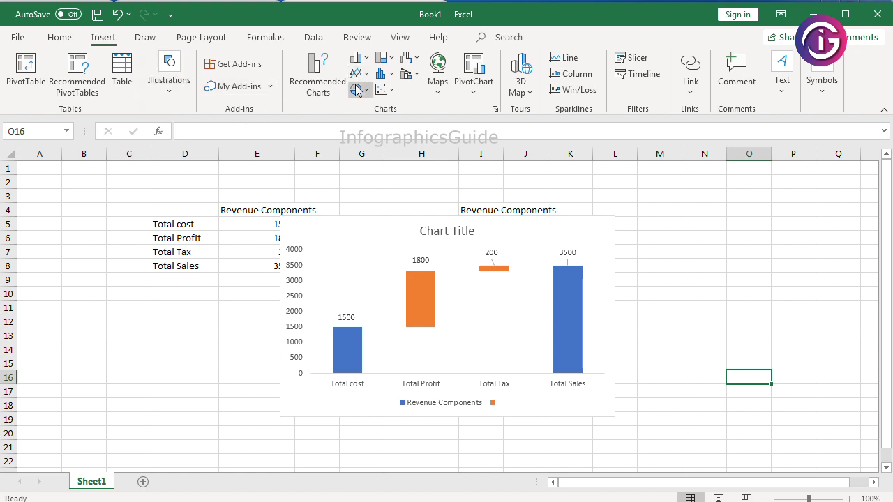
{"action": "left_click", "coordinate": [171, 97]}
{"action": "left_click", "coordinate": [169, 88]}
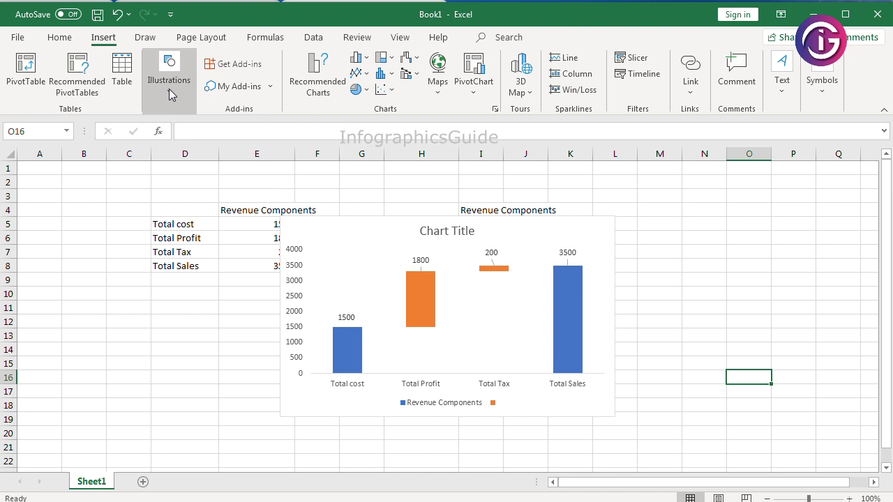
{"action": "left_click", "coordinate": [169, 88]}
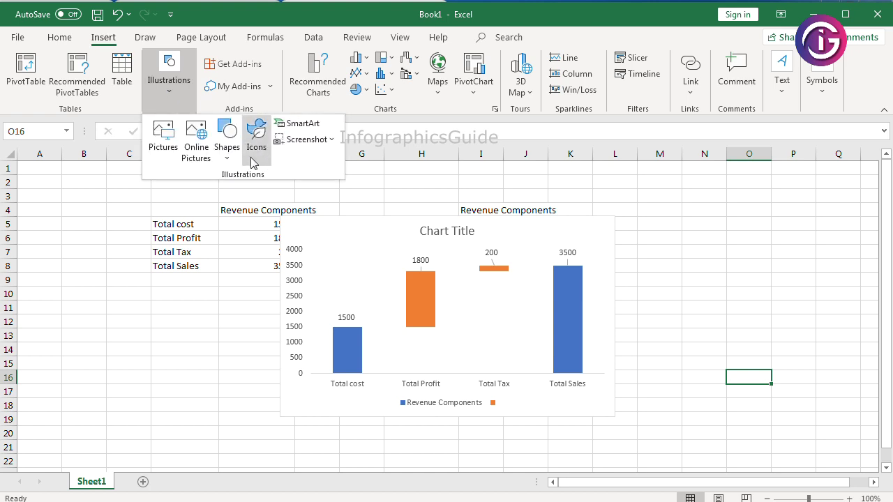
{"action": "left_click", "coordinate": [229, 159]}
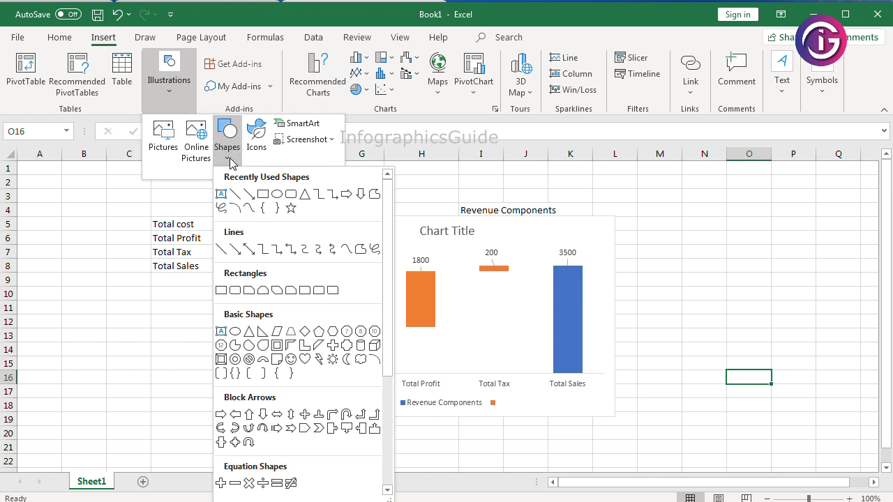
{"action": "left_click", "coordinate": [221, 249]}
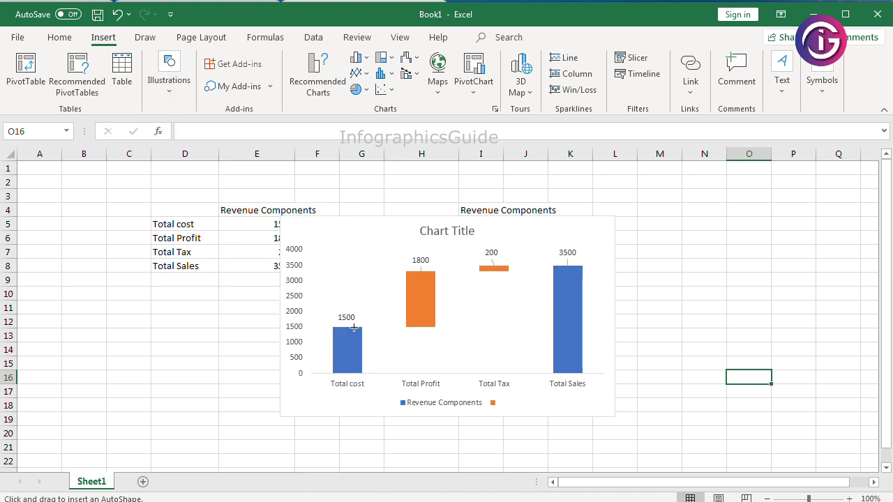
{"action": "left_click_drag", "start_coordinate": [333, 327], "coordinate": [437, 337]}
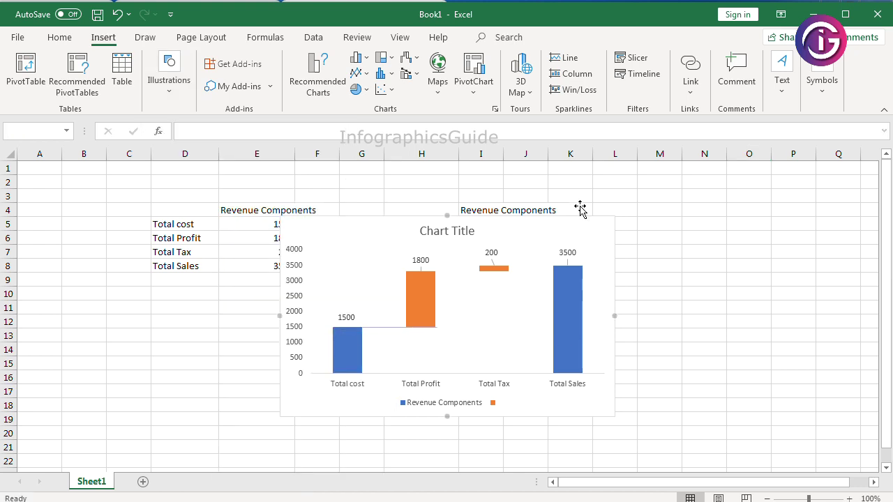
Step: Set the outline colour of the connector line between Total cost and Total Profit to black
{"action": "left_click", "coordinate": [383, 74]}
{"action": "left_click", "coordinate": [355, 96]}
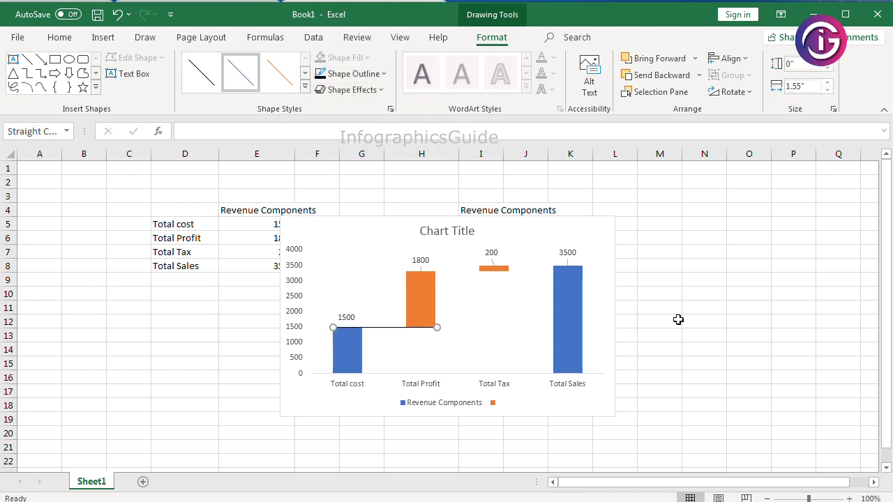
{"action": "left_click", "coordinate": [680, 320]}
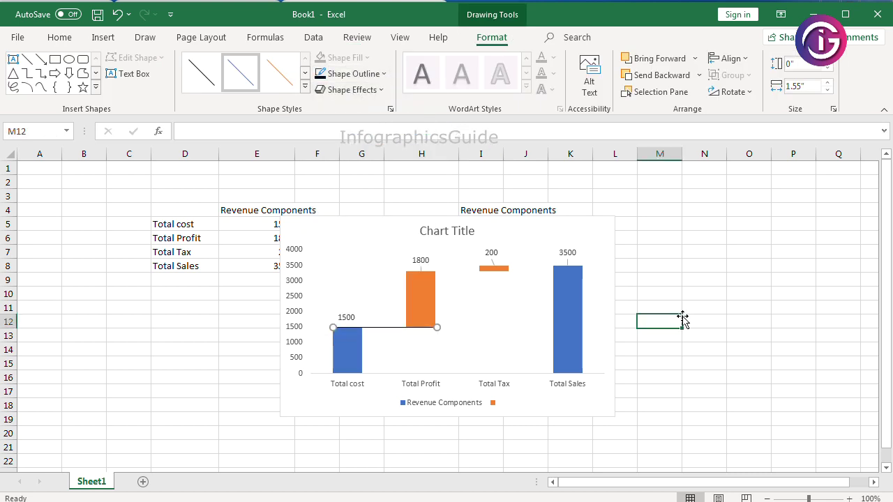
{"action": "left_click", "coordinate": [433, 327]}
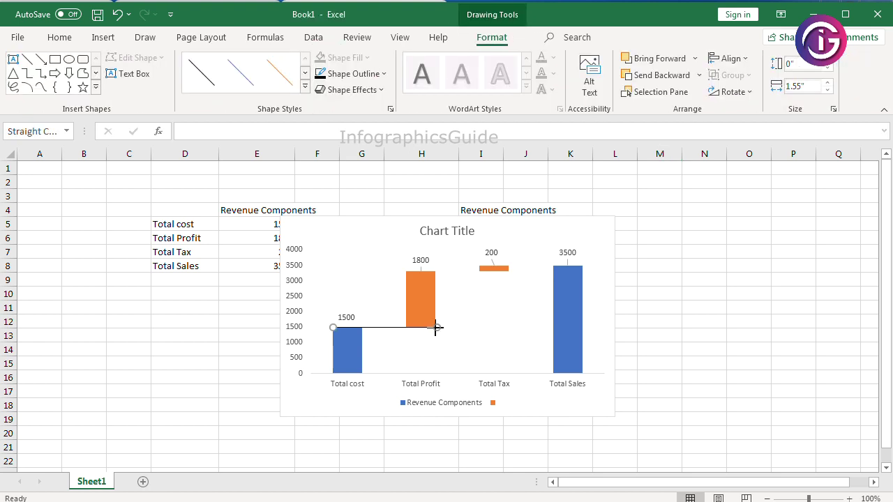
{"action": "left_click", "coordinate": [679, 349]}
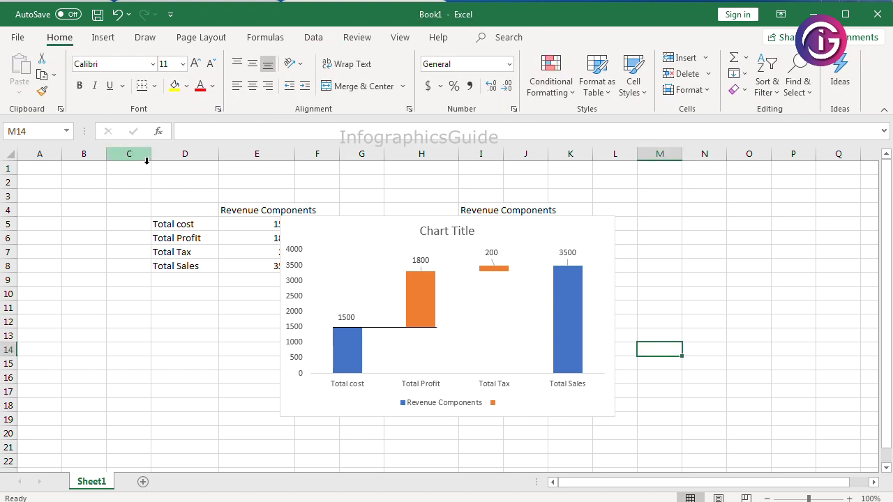
Step: Draw a horizontal straight line about 1.52 inches long from the top of the Total Profit segment to the base of the Total Tax segment
{"action": "left_click", "coordinate": [104, 40]}
{"action": "left_click", "coordinate": [171, 84]}
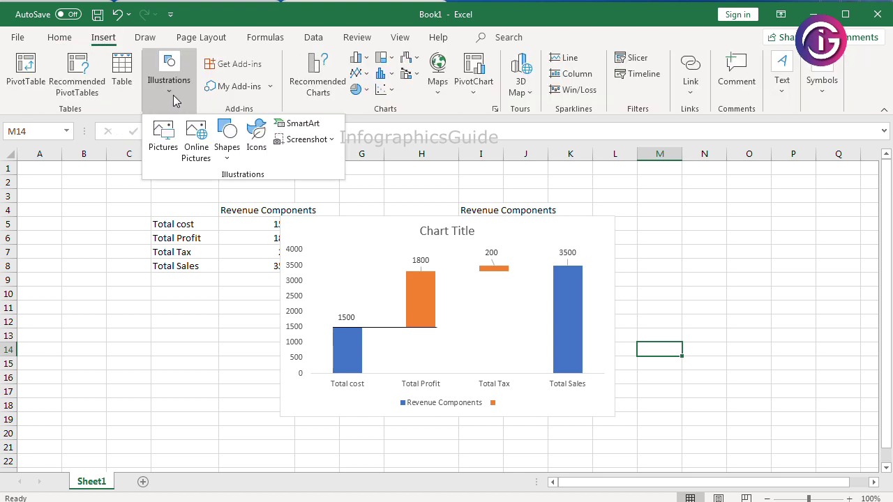
{"action": "left_click", "coordinate": [226, 157]}
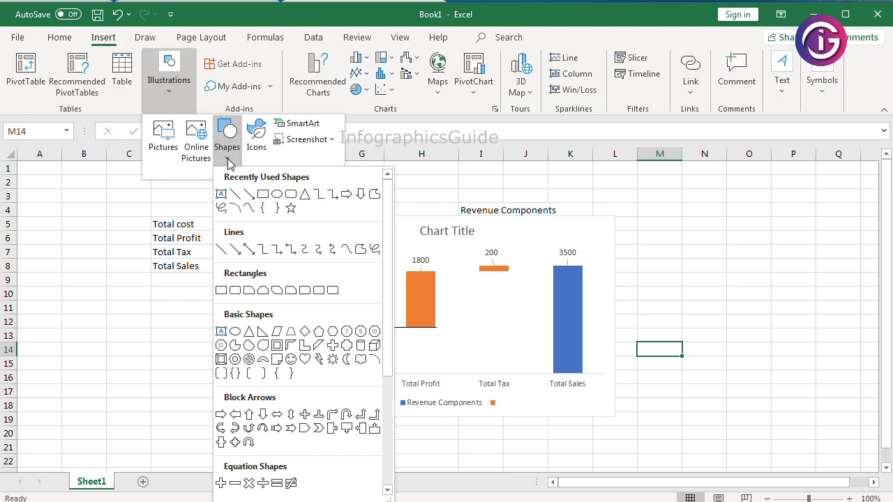
{"action": "left_click", "coordinate": [234, 207]}
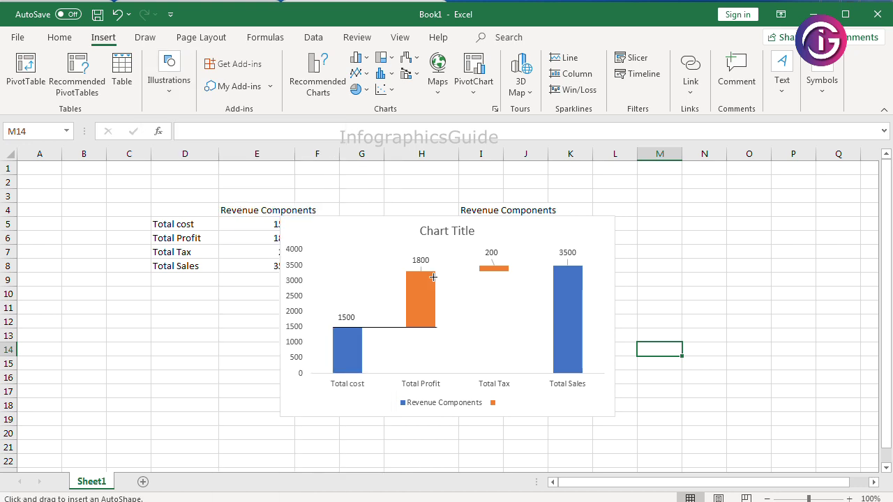
{"action": "mouse_move", "coordinate": [407, 270]}
{"action": "left_mouse_down"}
{"action": "mouse_move", "coordinate": [479, 270]}
{"action": "mouse_move", "coordinate": [509, 291]}
{"action": "left_mouse_up"}
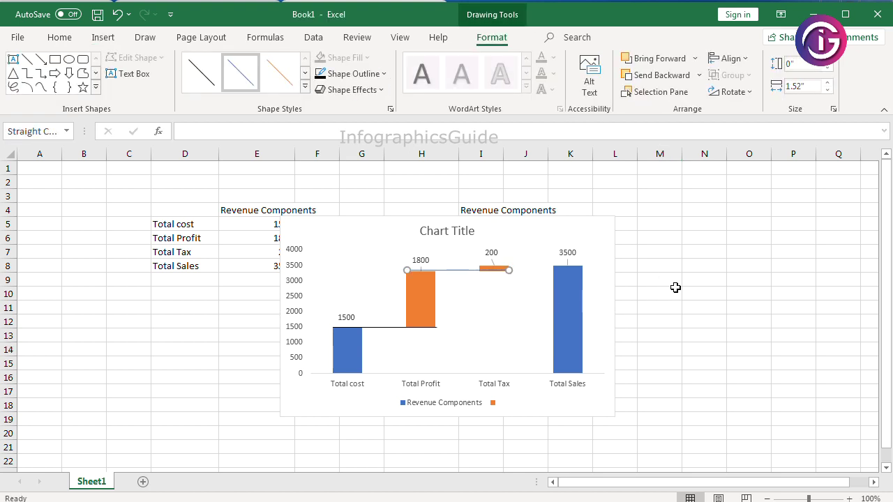
{"action": "key", "text": "Down"}
{"action": "left_click", "coordinate": [712, 307]}
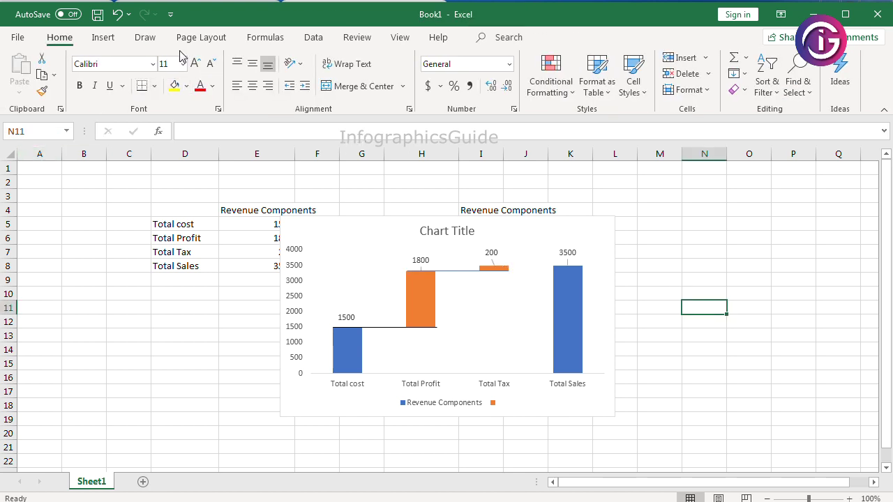
Step: Draw a horizontal straight line about 1.52 inches long from the top of the Total Tax segment to the top of the Total Sales column
{"action": "left_click", "coordinate": [108, 40]}
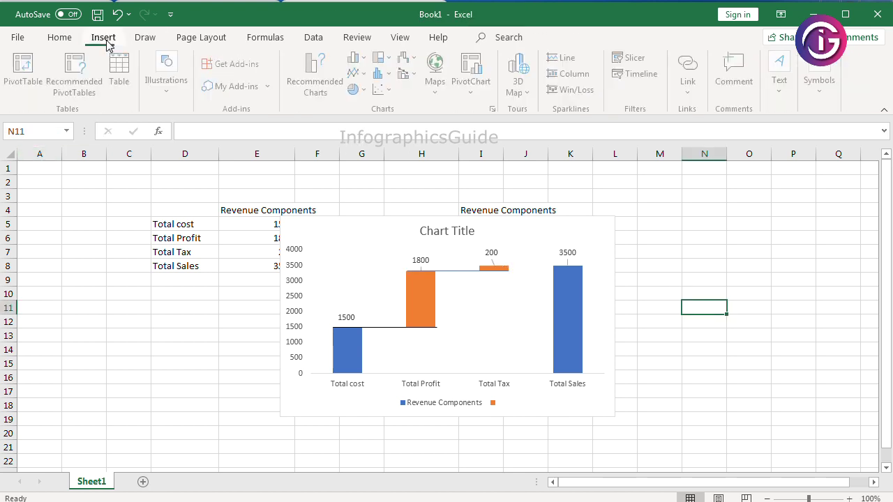
{"action": "left_click", "coordinate": [171, 94]}
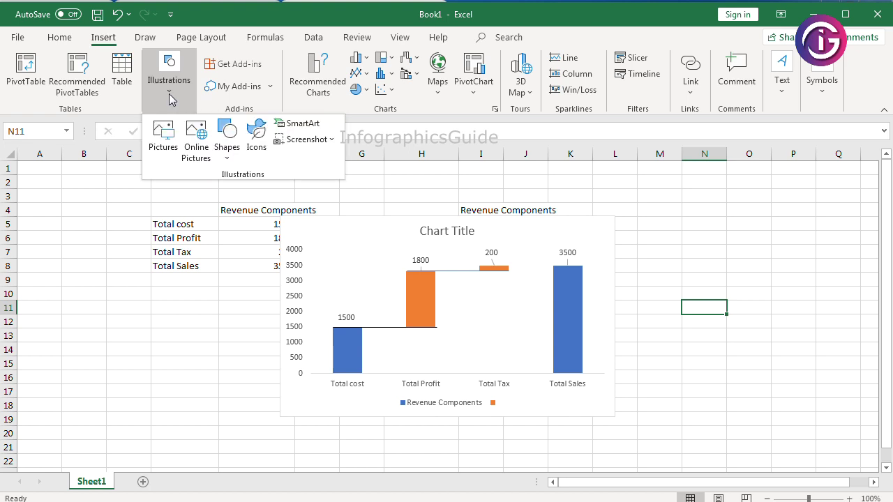
{"action": "left_click", "coordinate": [234, 158]}
{"action": "left_click", "coordinate": [221, 248]}
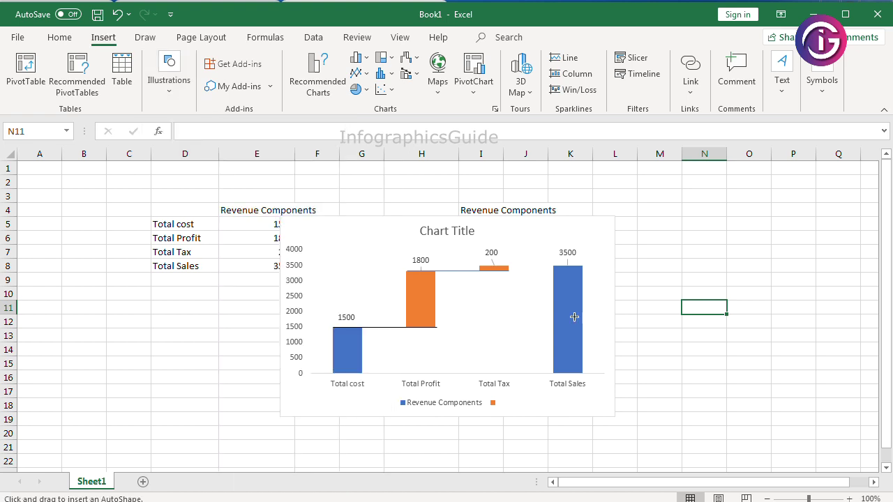
{"action": "left_click", "coordinate": [550, 274]}
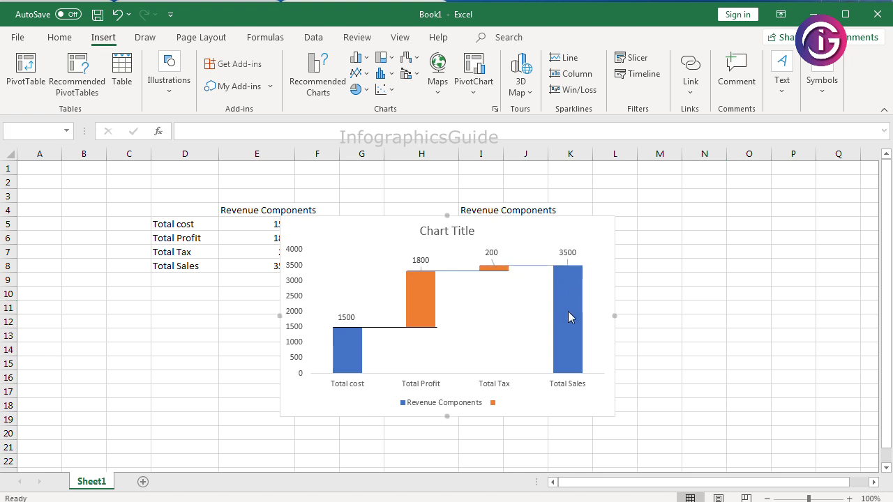
{"action": "left_click_drag", "start_coordinate": [479, 265], "coordinate": [581, 265]}
Step: Move the Total Tax data label so that it is centred above its segment
{"action": "left_click", "coordinate": [495, 254]}
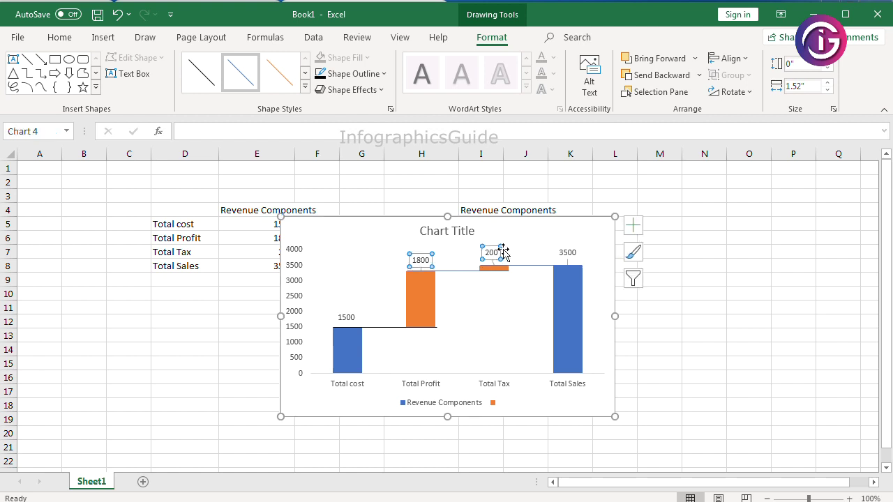
{"action": "left_click", "coordinate": [497, 251]}
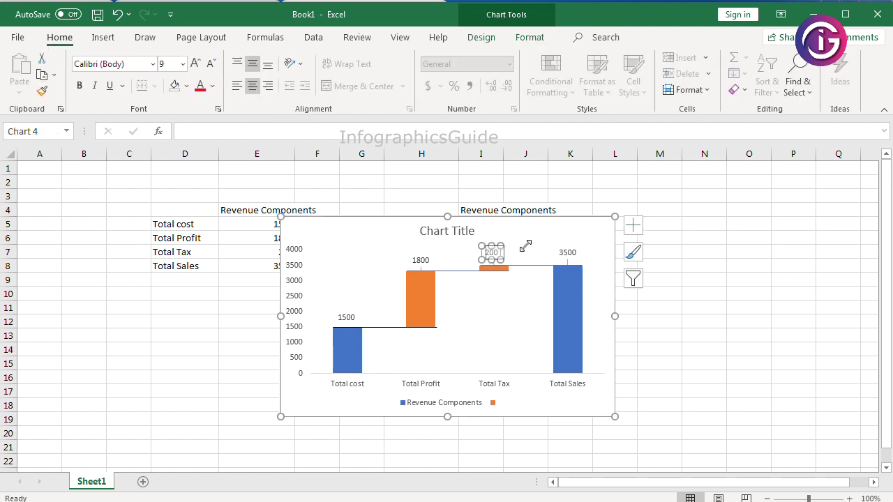
{"action": "left_click", "coordinate": [683, 279]}
Step: Replace the chart title with "Revenue Components", copied from the heading in cell I4
{"action": "left_click", "coordinate": [505, 211]}
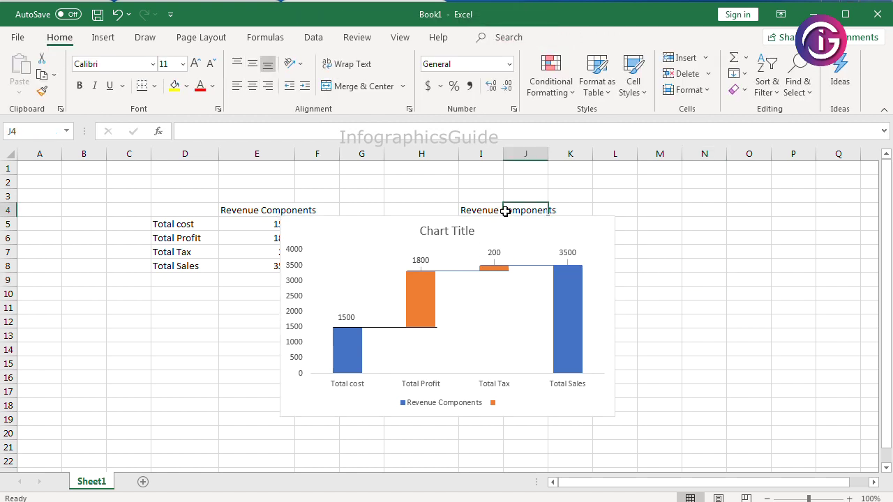
{"action": "left_click", "coordinate": [474, 211]}
{"action": "left_click_drag", "start_coordinate": [298, 137], "coordinate": [180, 132]}
{"action": "key", "text": "ctrl+c"}
{"action": "left_click", "coordinate": [447, 235]}
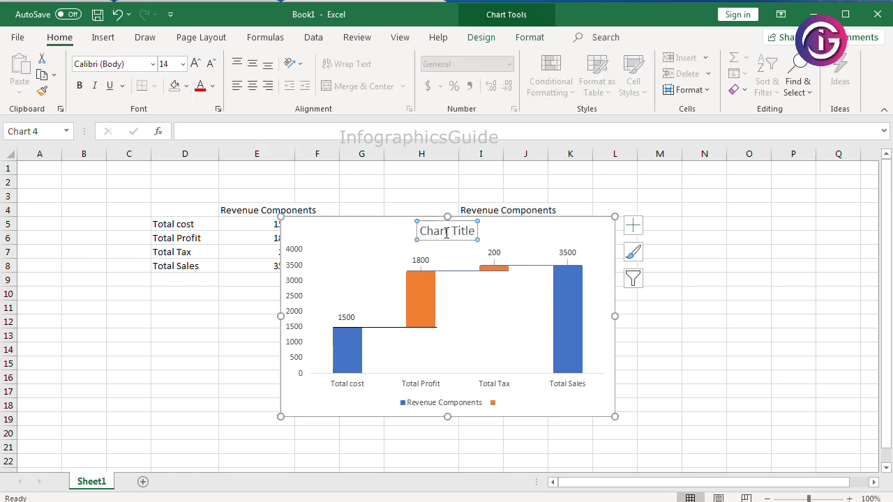
{"action": "double_click", "coordinate": [447, 232]}
{"action": "left_click_drag", "start_coordinate": [476, 230], "coordinate": [410, 230]}
{"action": "key", "text": "ctrl+v"}
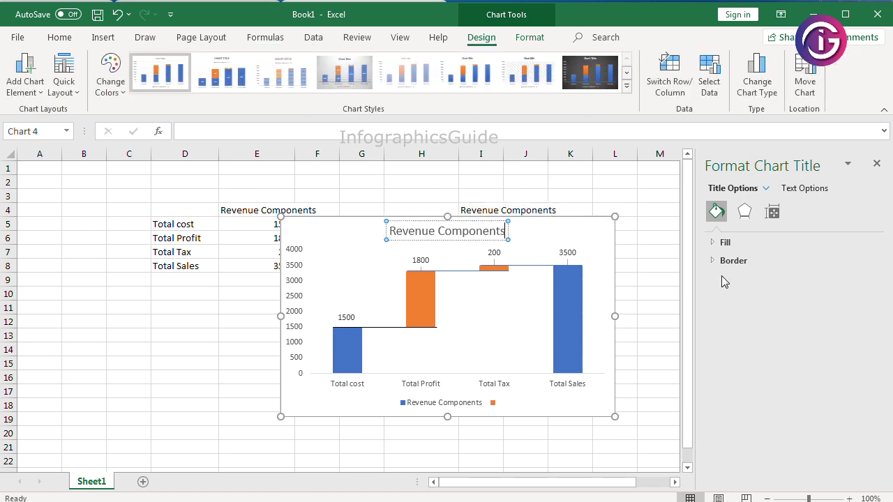
{"action": "left_click", "coordinate": [638, 207]}
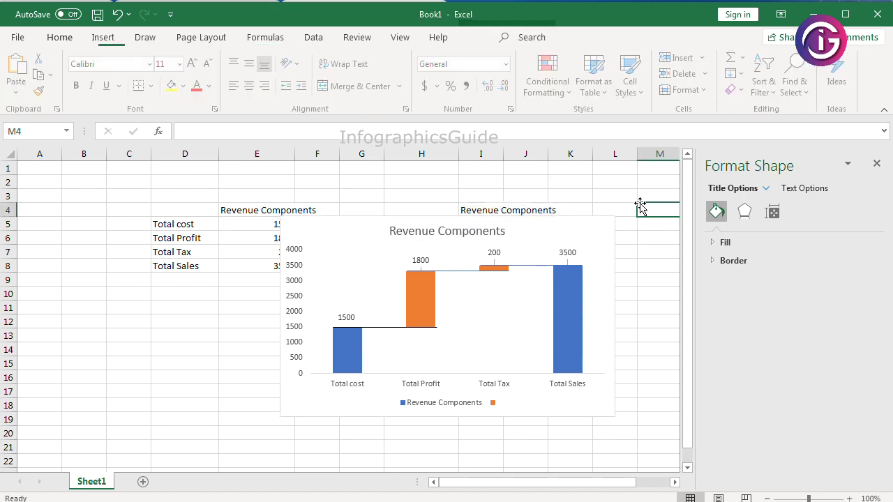
Step: Move the chart below both data tables, starting at row 9, and delete its legend
{"action": "left_click", "coordinate": [592, 220]}
{"action": "left_click_drag", "start_coordinate": [592, 221], "coordinate": [530, 272]}
{"action": "left_click", "coordinate": [623, 303]}
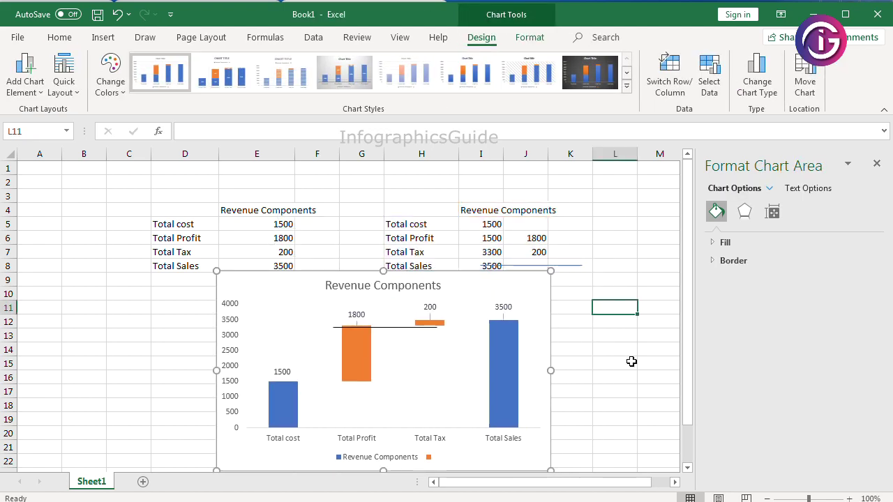
{"action": "left_click", "coordinate": [390, 461]}
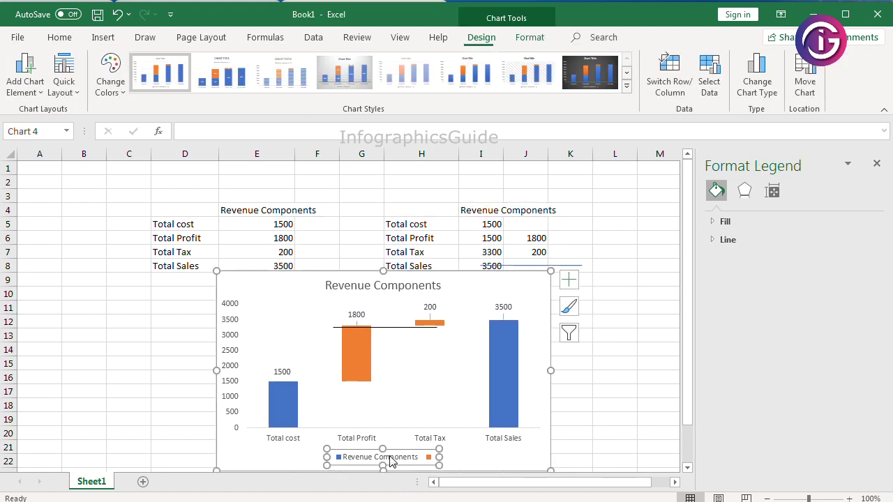
{"action": "key", "text": "Delete"}
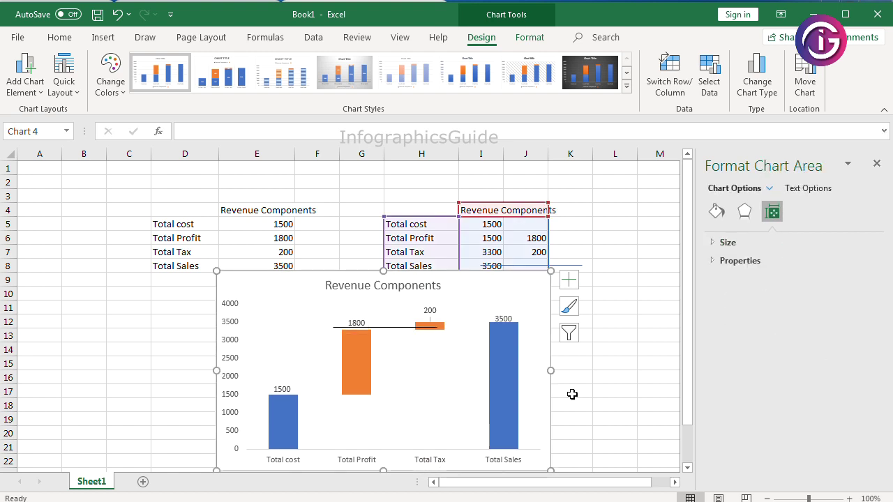
Step: Reposition the first two connector lines to link Total cost with Total Profit and Total Profit with Total Tax on the moved chart
{"action": "left_click_drag", "start_coordinate": [689, 383], "coordinate": [687, 411]}
{"action": "left_click", "coordinate": [394, 286]}
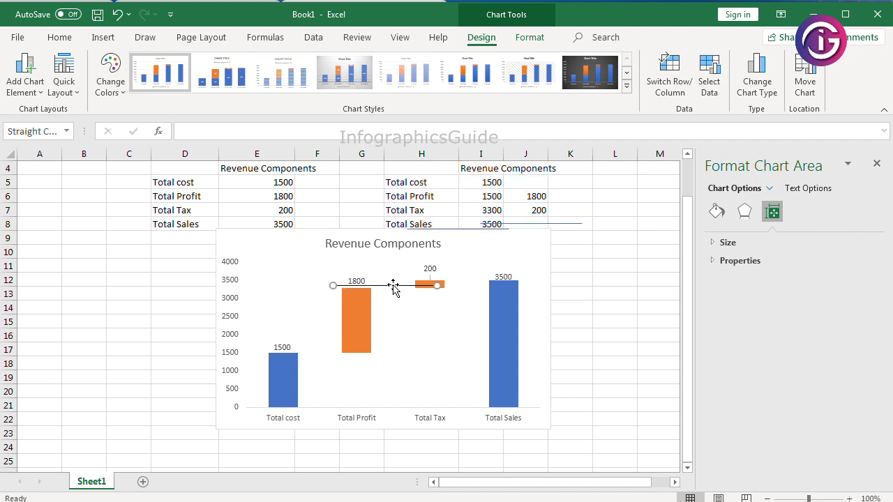
{"action": "mouse_move", "coordinate": [394, 286]}
{"action": "left_mouse_down"}
{"action": "mouse_move", "coordinate": [407, 289]}
{"action": "mouse_move", "coordinate": [359, 354]}
{"action": "mouse_move", "coordinate": [330, 354]}
{"action": "mouse_move", "coordinate": [368, 355]}
{"action": "left_mouse_up"}
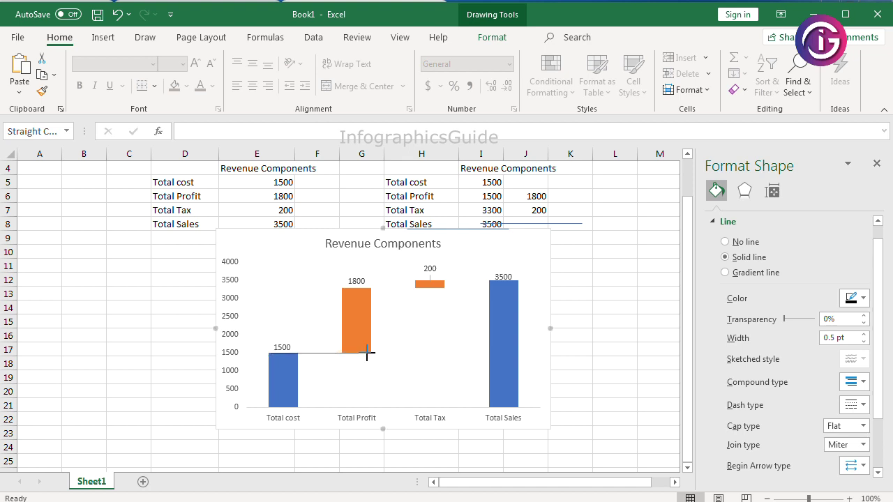
{"action": "left_click_drag", "start_coordinate": [449, 233], "coordinate": [385, 288]}
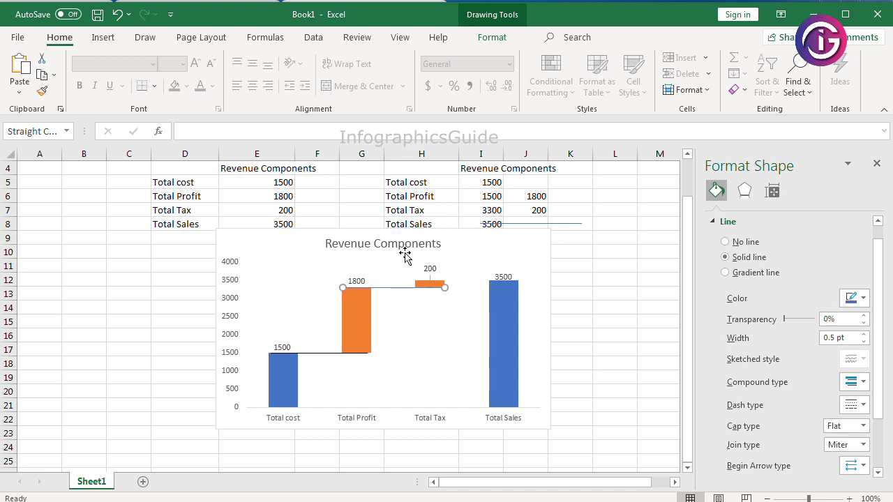
Step: Set the outline colour of the connector line between Total Profit and Total Tax to Automatic (black)
{"action": "left_click", "coordinate": [492, 39]}
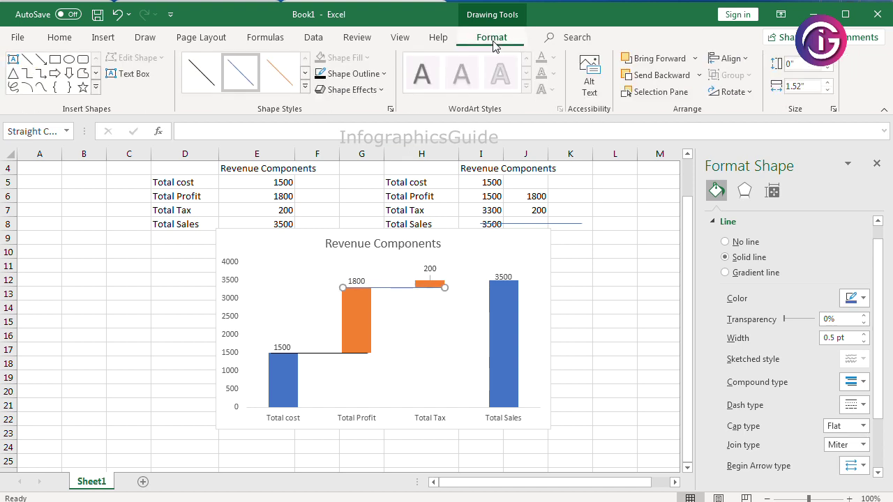
{"action": "left_click", "coordinate": [384, 74]}
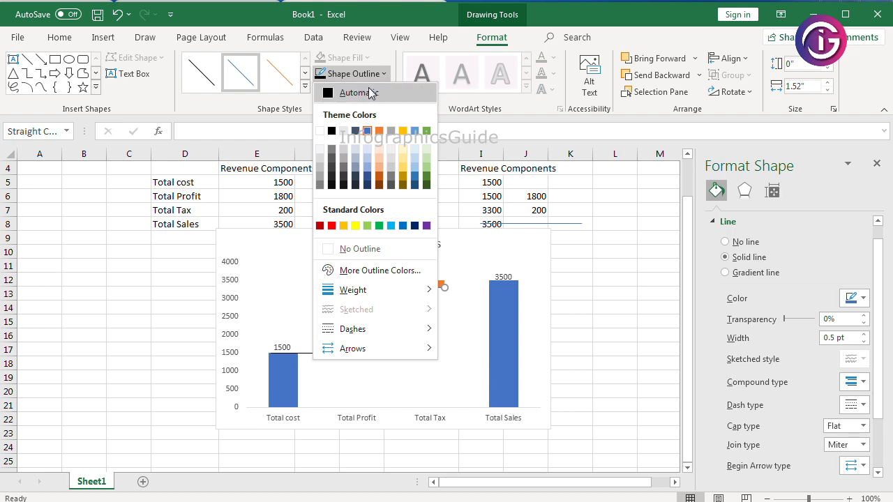
{"action": "left_click", "coordinate": [369, 90]}
{"action": "left_click", "coordinate": [617, 276]}
Step: Move the remaining connector line so it links the top of the Total Tax segment to the top of the Total Sales column
{"action": "left_click", "coordinate": [550, 223]}
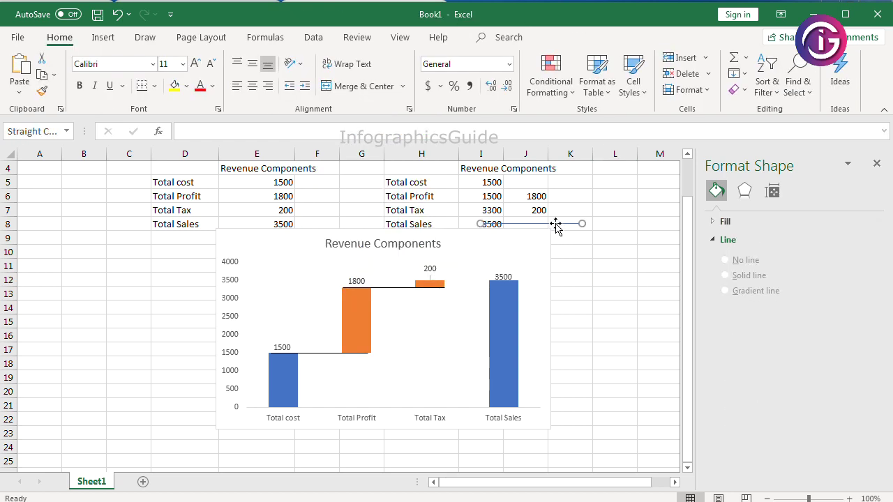
{"action": "left_click_drag", "start_coordinate": [551, 223], "coordinate": [485, 279]}
{"action": "left_click", "coordinate": [613, 293]}
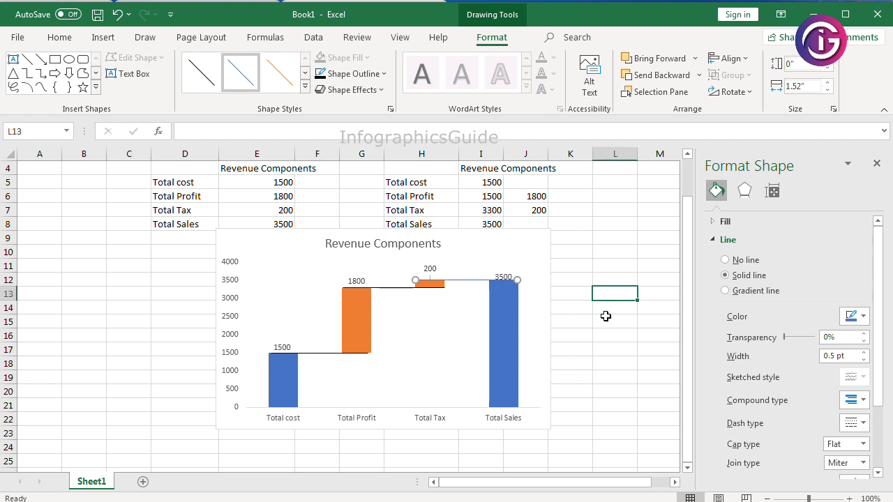
{"action": "left_click", "coordinate": [631, 240]}
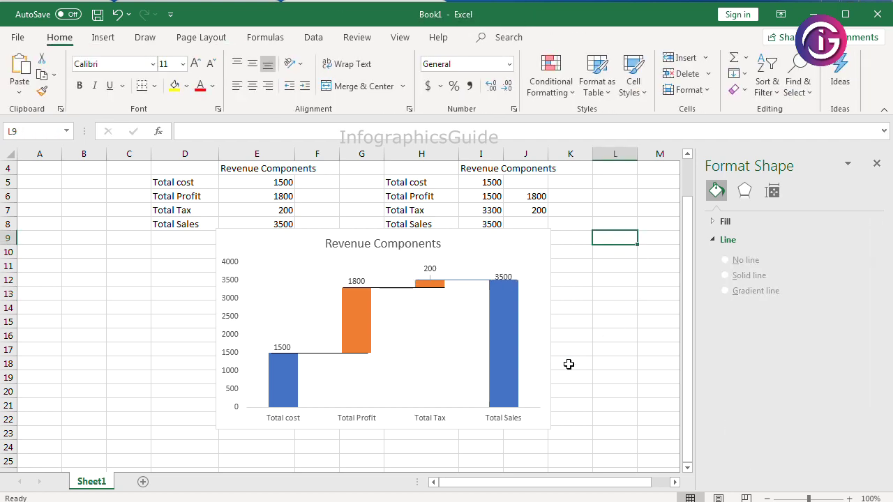
Step: Group the chart with its three connector lines into one object
{"action": "scroll", "coordinate": [568, 364], "scroll_direction": "down", "scroll_amount": 2, "text": "ctrl"}
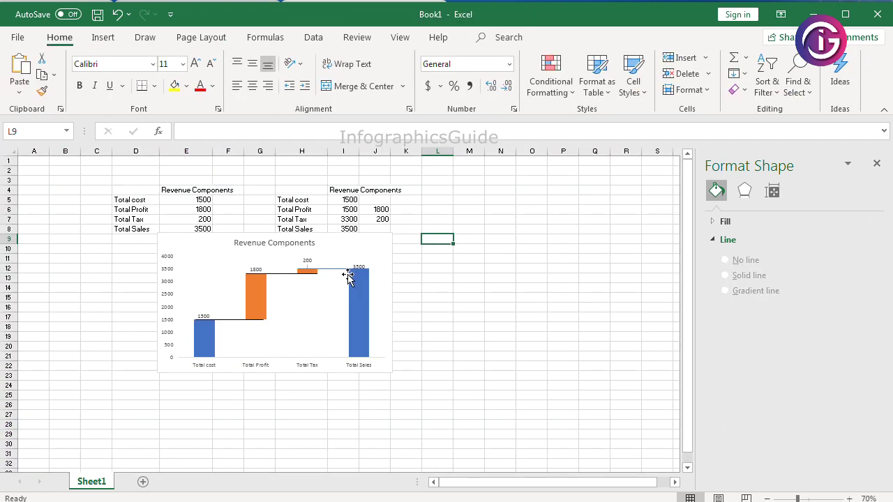
{"action": "left_click", "coordinate": [341, 269]}
{"action": "left_click", "coordinate": [287, 273], "text": "shift"}
{"action": "left_click", "coordinate": [229, 321], "text": "shift"}
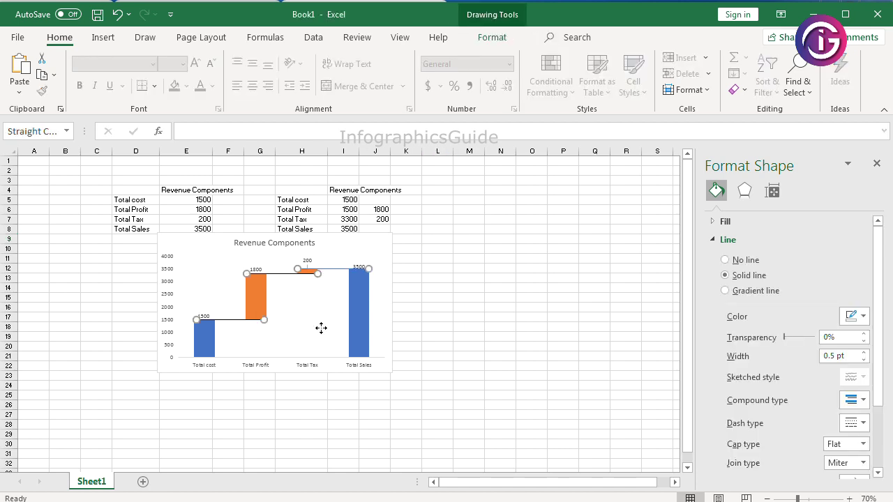
{"action": "left_click", "coordinate": [320, 328], "text": "shift"}
{"action": "right_click", "coordinate": [319, 320]}
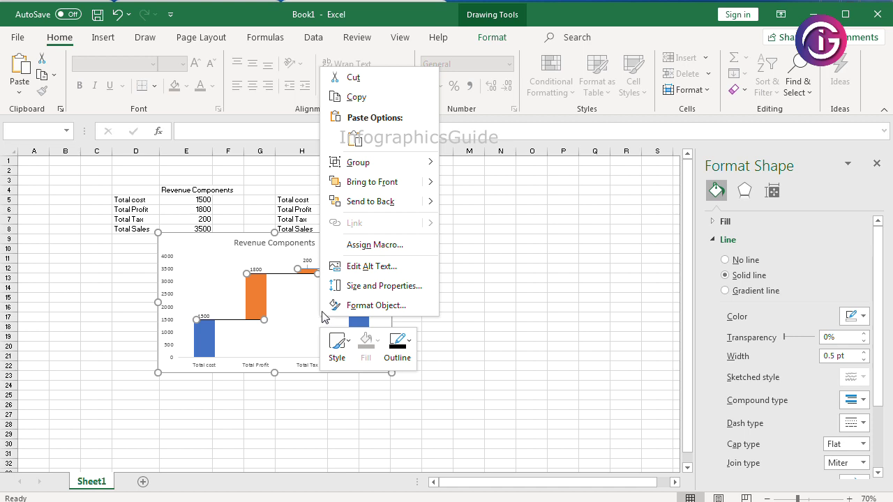
{"action": "mouse_move", "coordinate": [404, 163]}
{"action": "left_click", "coordinate": [469, 166]}
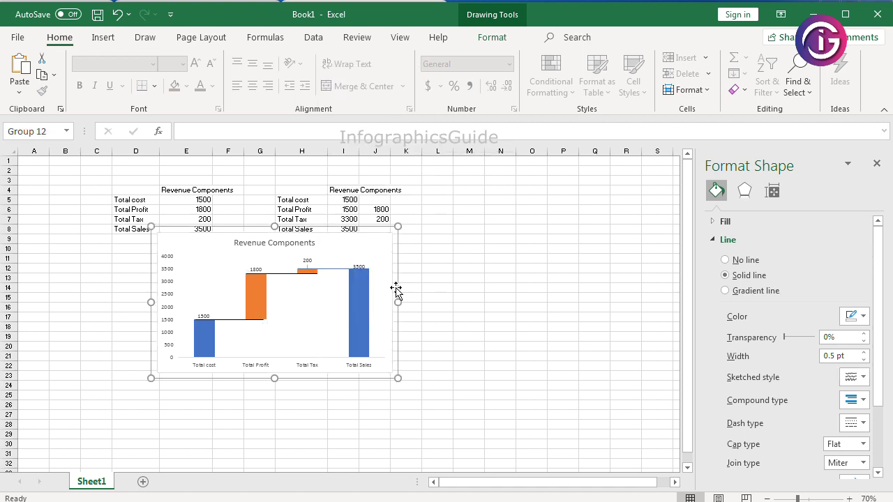
Step: Try to move the grouped chart about two columns right and three rows down, and undo the move
{"action": "left_click_drag", "start_coordinate": [392, 279], "coordinate": [463, 308]}
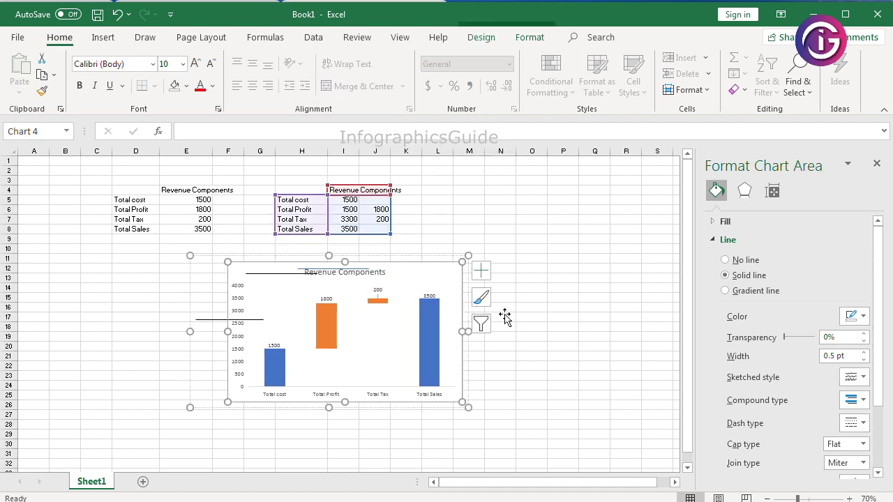
{"action": "key", "text": "ctrl+z"}
{"action": "left_click", "coordinate": [304, 279]}
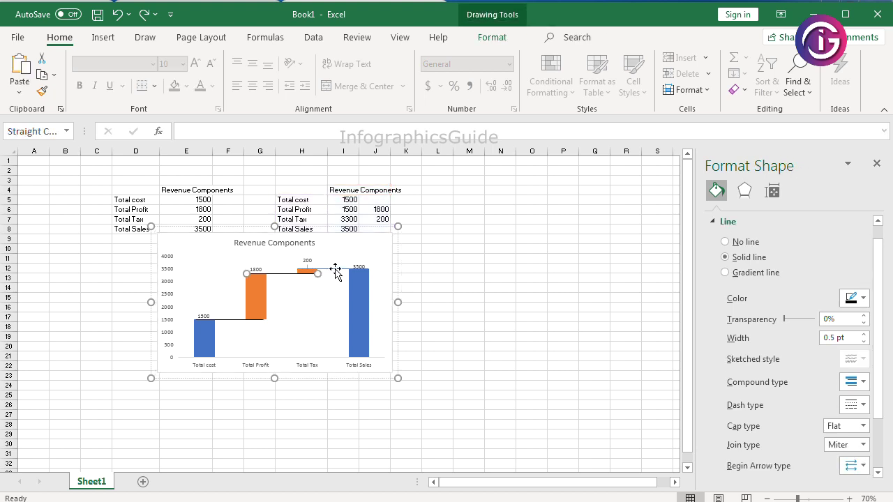
{"action": "left_click", "coordinate": [328, 314], "text": "ctrl"}
{"action": "right_click", "coordinate": [329, 313]}
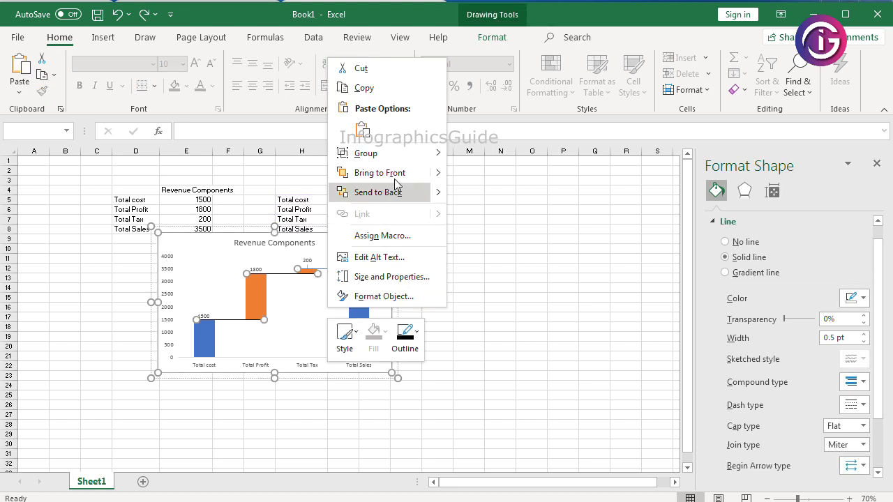
{"action": "mouse_move", "coordinate": [440, 153]}
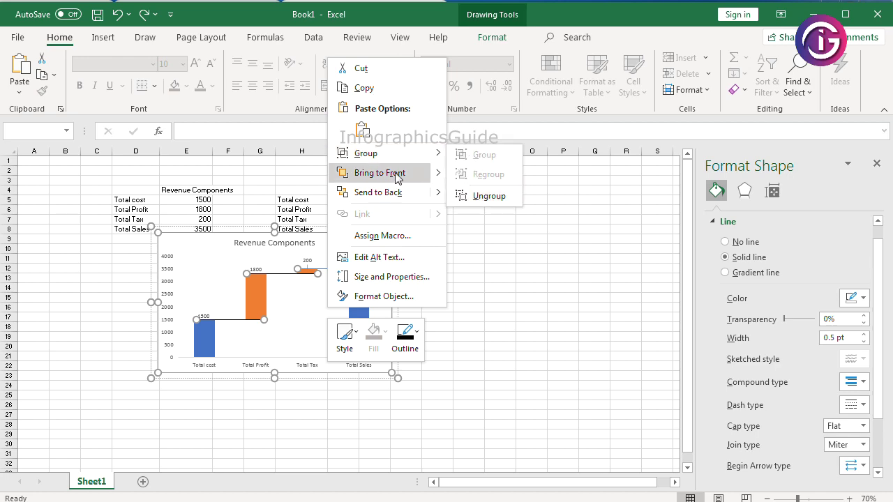
{"action": "left_click", "coordinate": [498, 336]}
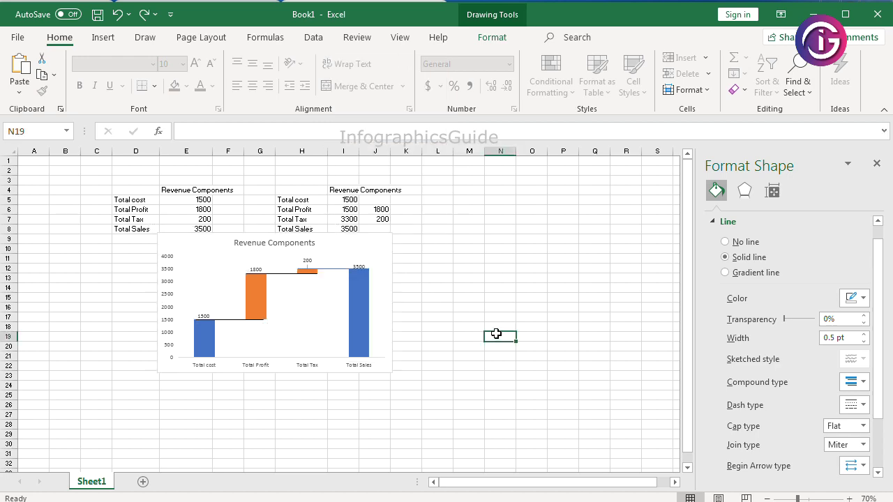
Step: Set the outline colour of the connector line between Total Tax and Total Sales to black
{"action": "scroll", "coordinate": [216, 342], "scroll_direction": "up", "scroll_amount": 1, "text": "ctrl"}
{"action": "scroll", "coordinate": [216, 341], "scroll_direction": "up", "scroll_amount": 1, "text": "ctrl"}
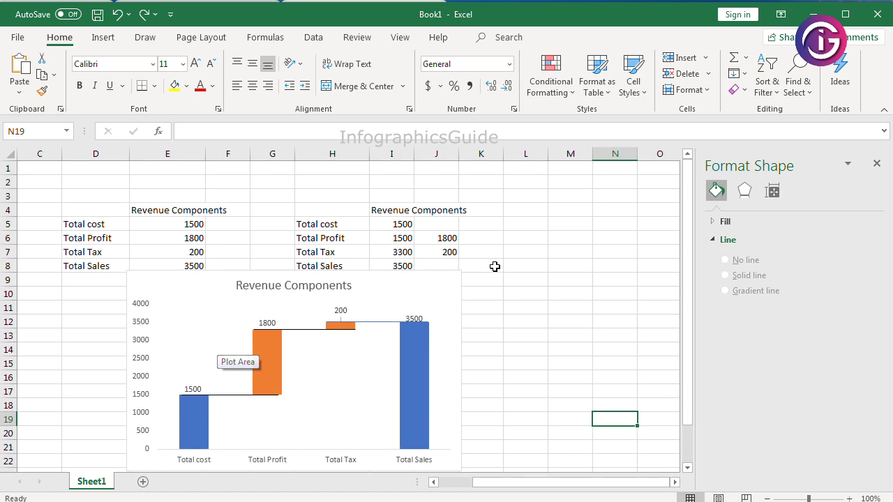
{"action": "scroll", "coordinate": [493, 282], "scroll_direction": "down", "scroll_amount": 1}
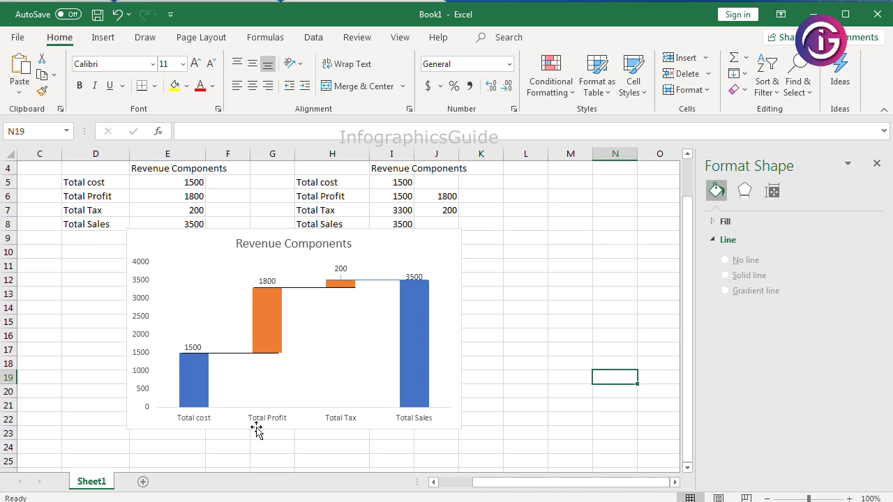
{"action": "scroll", "coordinate": [257, 431], "scroll_direction": "up", "scroll_amount": 1, "text": "ctrl"}
{"action": "scroll", "coordinate": [386, 391], "scroll_direction": "down", "scroll_amount": 1}
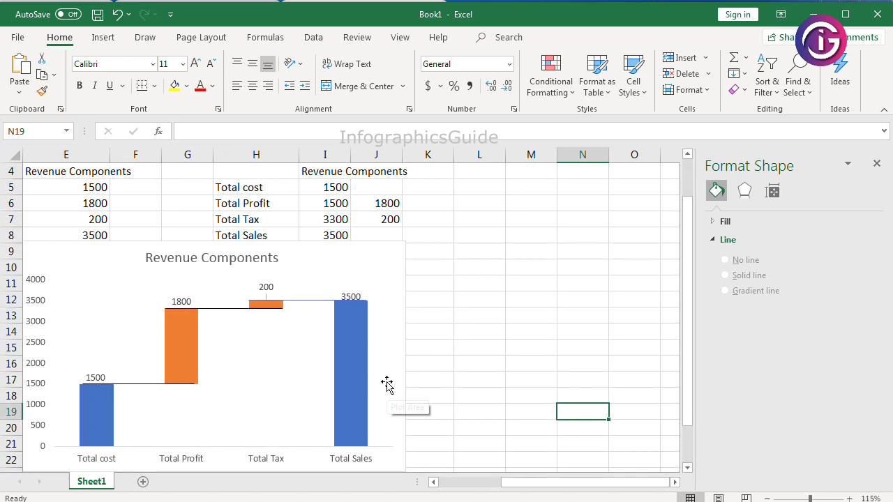
{"action": "left_click", "coordinate": [309, 301]}
{"action": "left_click", "coordinate": [314, 301]}
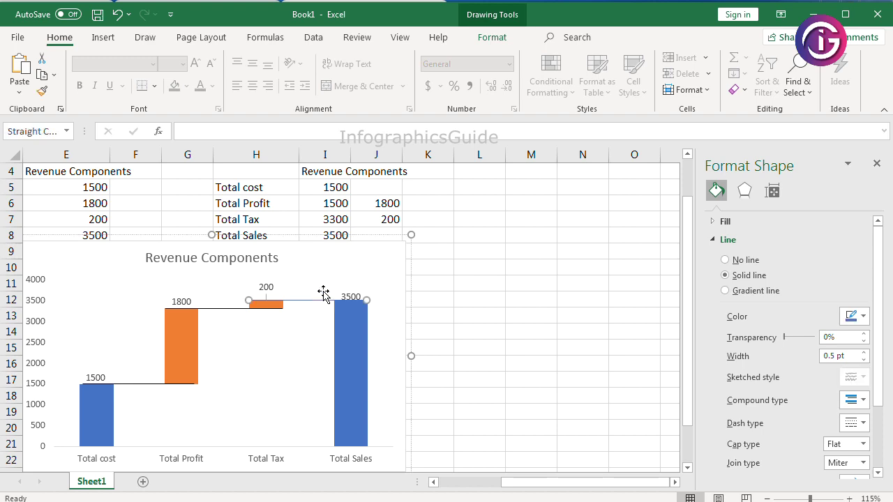
{"action": "left_click", "coordinate": [496, 39]}
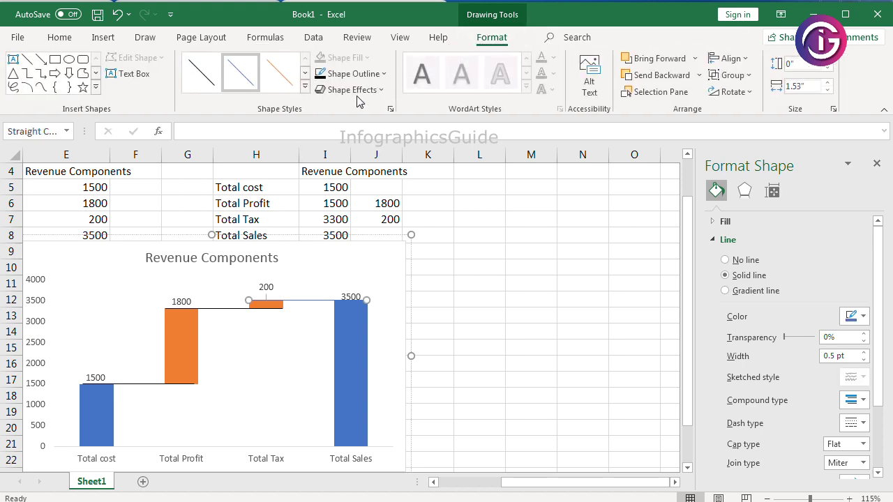
{"action": "left_click", "coordinate": [530, 315]}
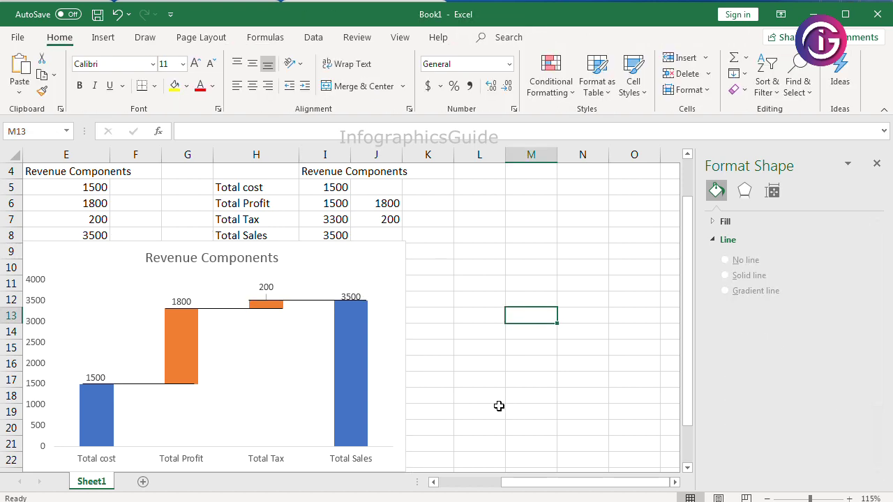
Step: Try to group the chart with its three connector lines again
{"action": "scroll", "coordinate": [497, 402], "scroll_direction": "down", "scroll_amount": 3}
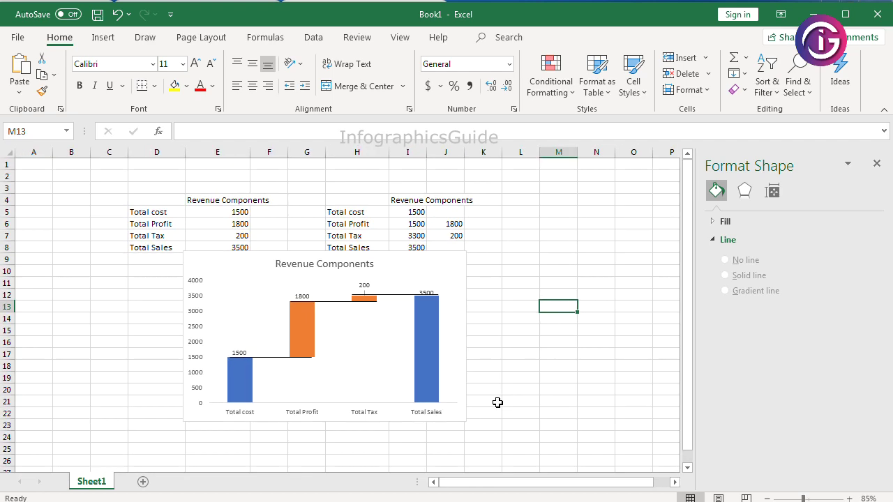
{"action": "scroll", "coordinate": [298, 470], "scroll_direction": "up", "scroll_amount": 2}
{"action": "scroll", "coordinate": [604, 416], "scroll_direction": "down", "scroll_amount": 1}
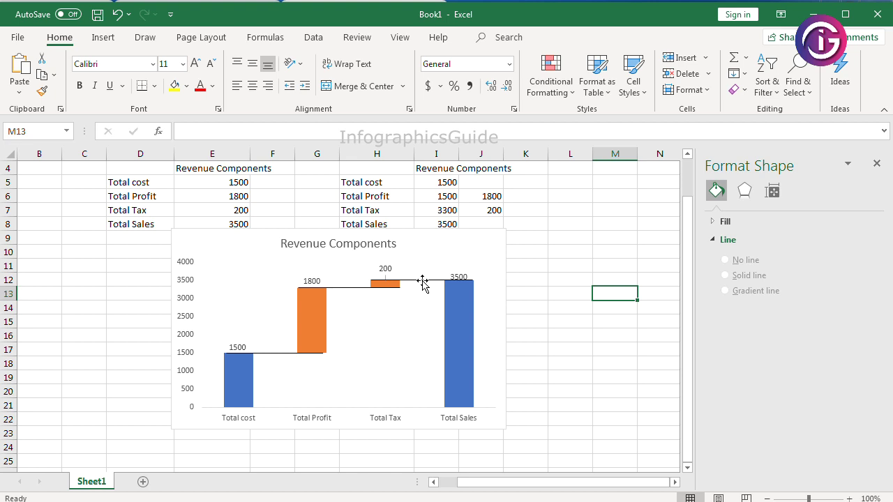
{"action": "left_click", "coordinate": [373, 288]}
{"action": "left_click", "coordinate": [363, 288]}
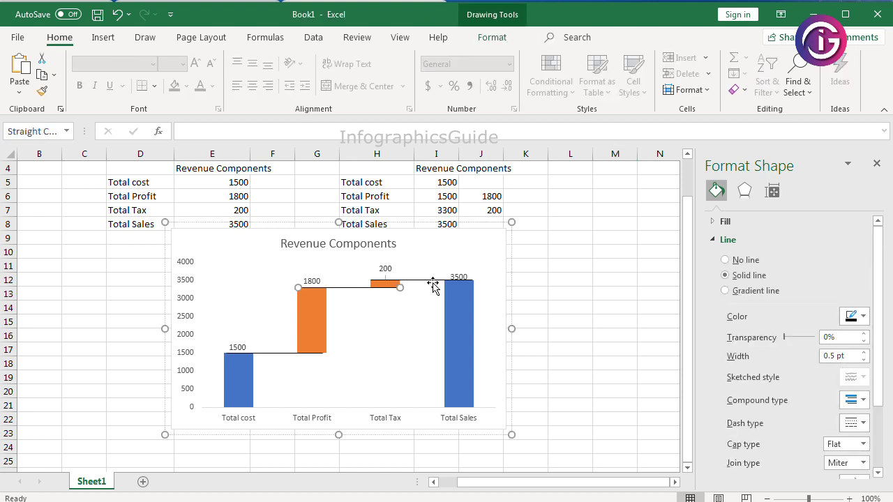
{"action": "left_click", "coordinate": [432, 280], "text": "shift"}
{"action": "left_click", "coordinate": [384, 354], "text": "shift"}
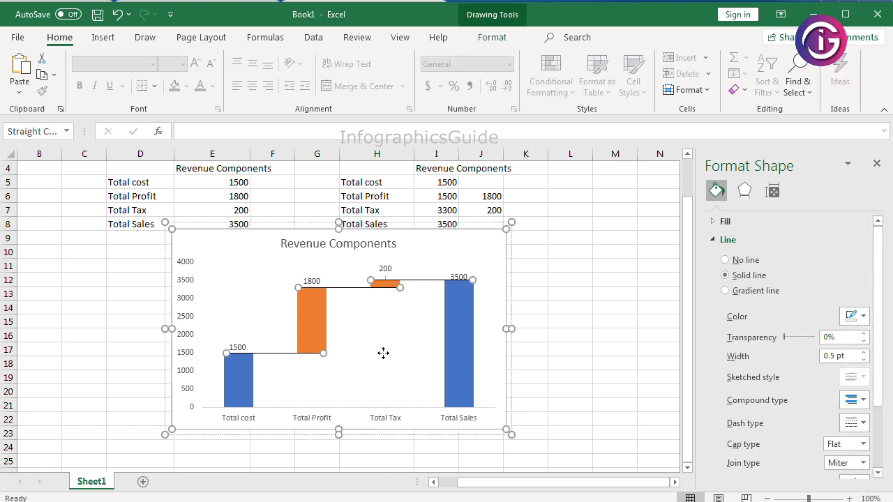
{"action": "right_click", "coordinate": [353, 292]}
{"action": "mouse_move", "coordinate": [418, 134]}
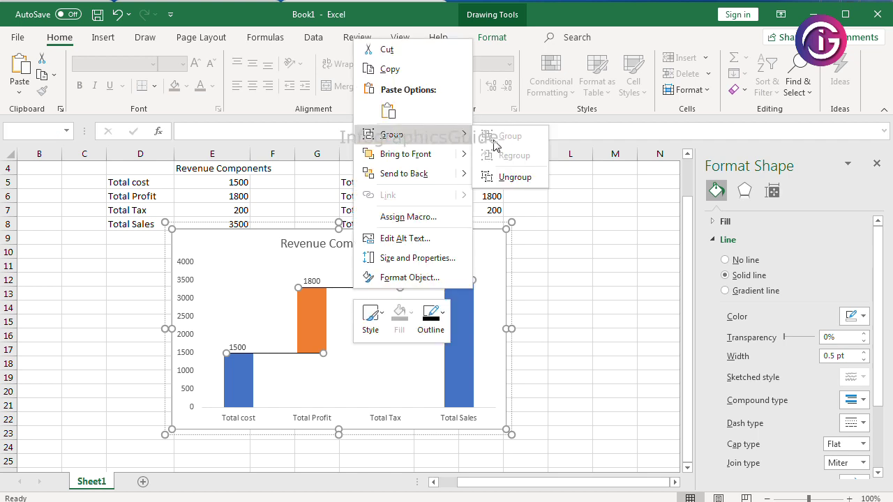
{"action": "left_click", "coordinate": [503, 356]}
{"action": "left_click", "coordinate": [491, 345], "text": "shift"}
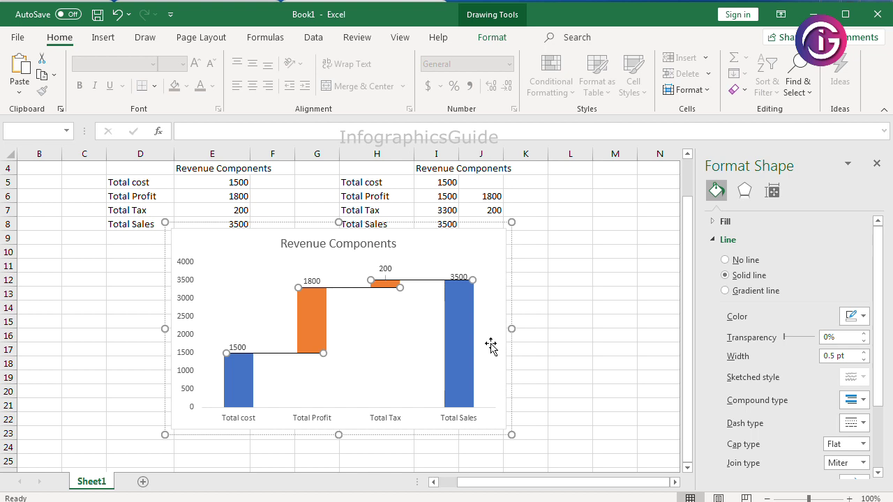
{"action": "right_click", "coordinate": [416, 280]}
{"action": "mouse_move", "coordinate": [486, 126]}
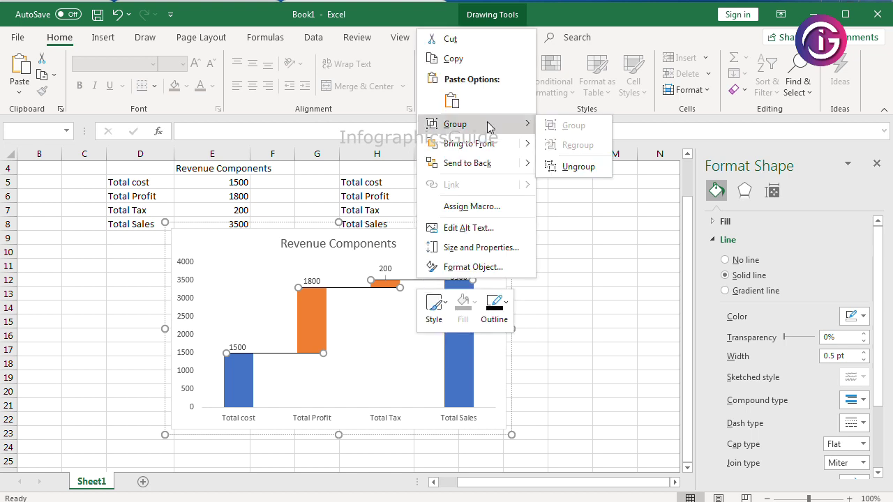
{"action": "left_click", "coordinate": [497, 373]}
{"action": "left_click", "coordinate": [507, 383], "text": "shift"}
{"action": "key", "text": "Escape"}
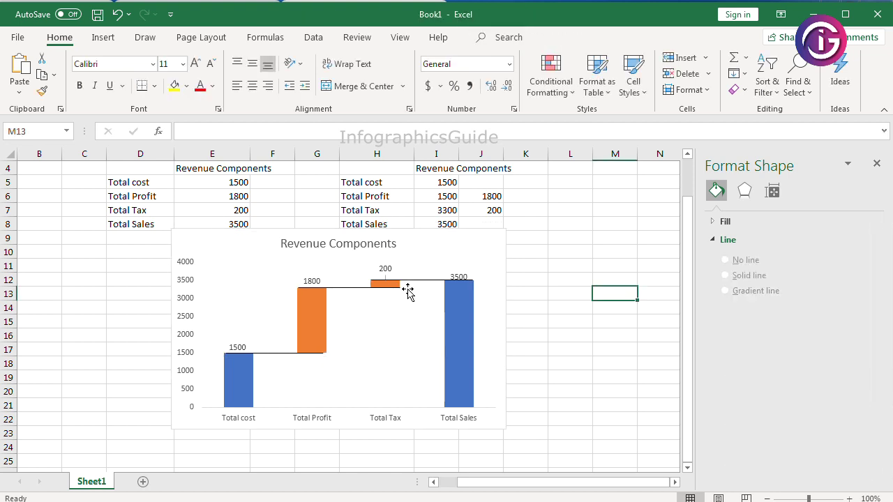
Step: Move the chart together with its three connector lines about half a column right and one row down, clear of the data tables
{"action": "left_click", "coordinate": [408, 279]}
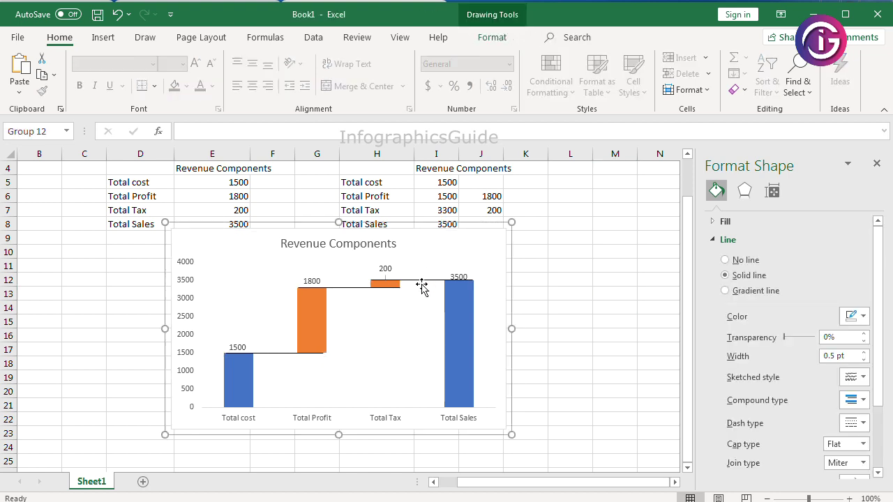
{"action": "left_click", "coordinate": [421, 280]}
{"action": "left_click", "coordinate": [355, 287], "text": "shift"}
{"action": "left_click", "coordinate": [272, 354], "text": "shift"}
{"action": "left_click", "coordinate": [493, 271], "text": "shift"}
{"action": "left_click_drag", "start_coordinate": [507, 274], "coordinate": [530, 292]}
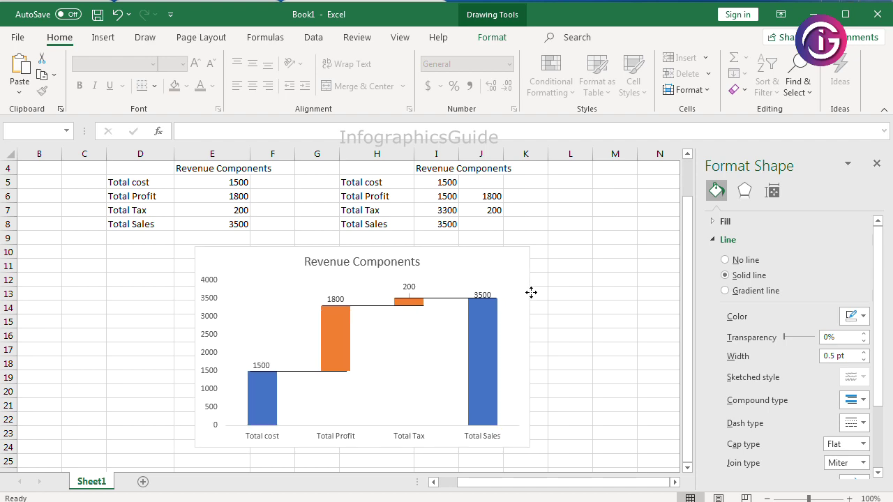
{"action": "left_click", "coordinate": [588, 363]}
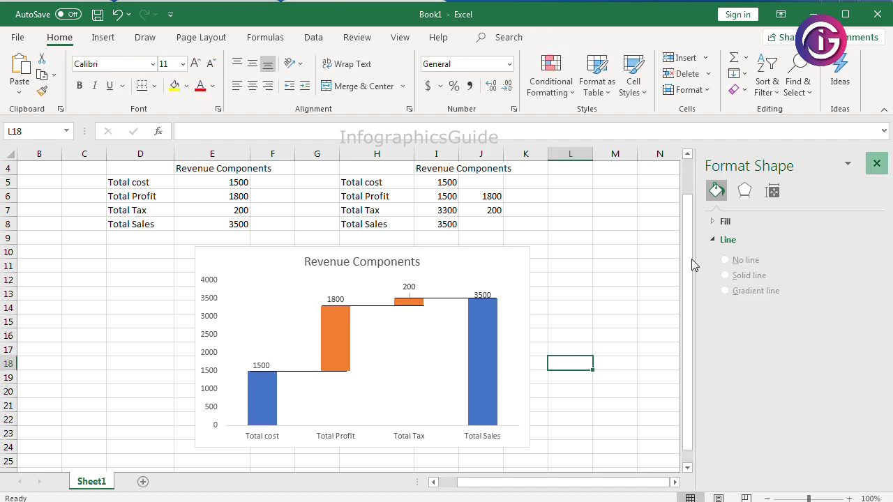
Step: Close the Format Shape pane and select the grouped waterfall chart
{"action": "left_click", "coordinate": [477, 293]}
{"action": "scroll", "coordinate": [363, 409], "scroll_direction": "up", "scroll_amount": 1}
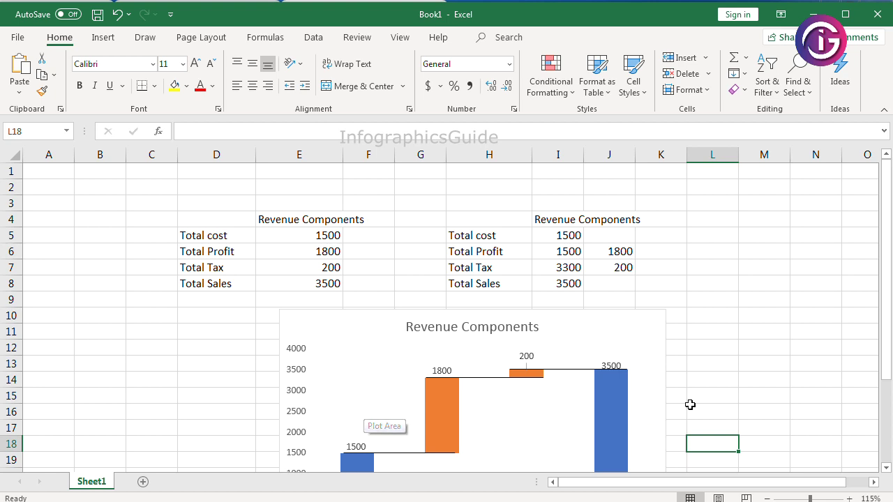
{"action": "scroll", "coordinate": [771, 373], "scroll_direction": "down", "scroll_amount": 1}
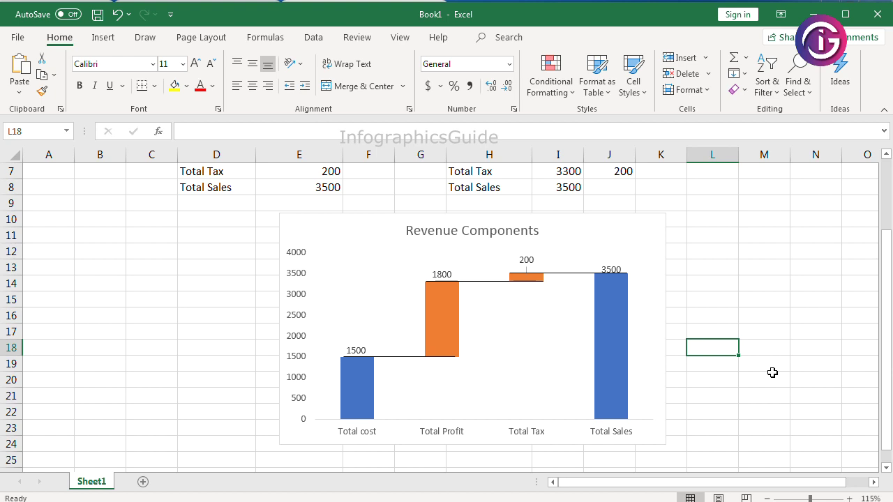
{"action": "left_click", "coordinate": [356, 356]}
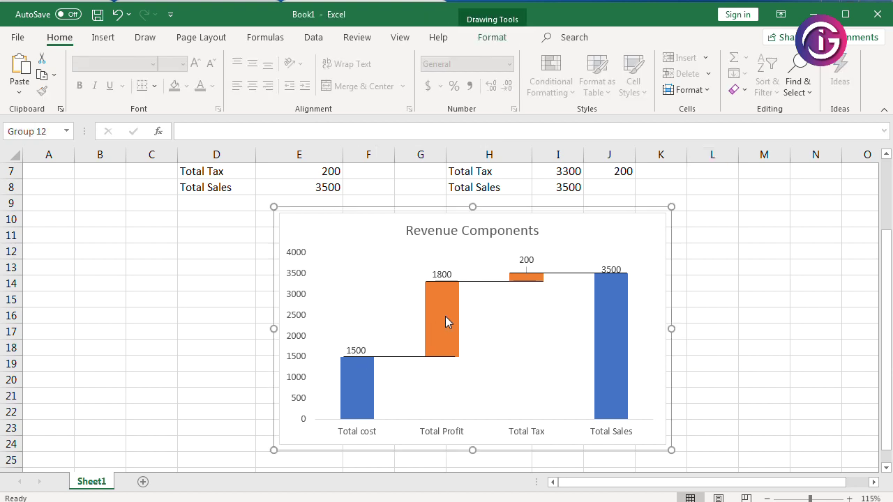
{"action": "left_click", "coordinate": [353, 353]}
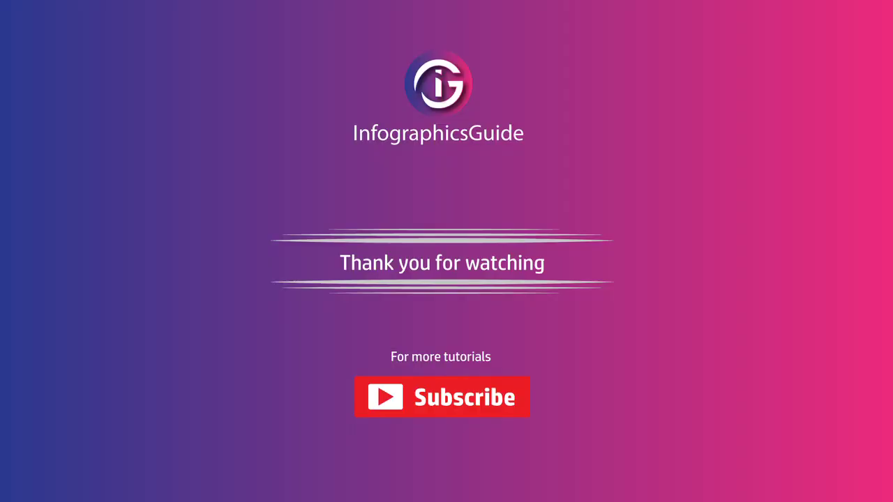